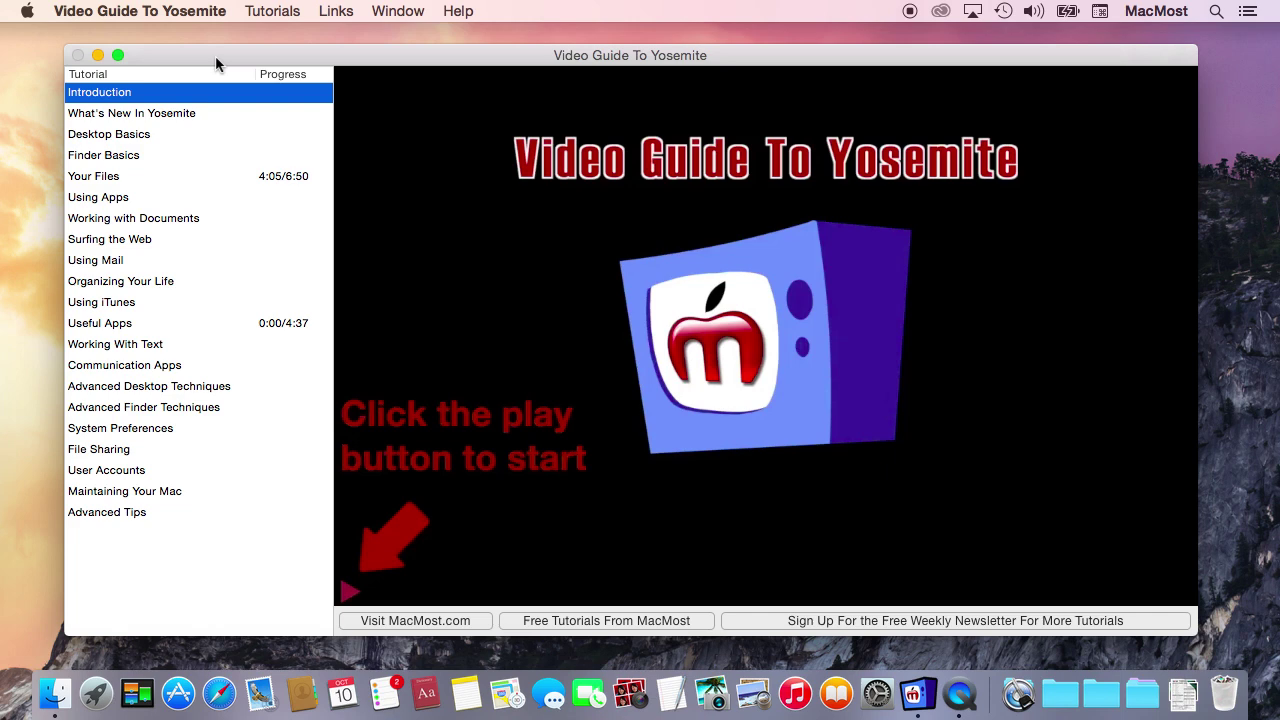
pyautogui.click(148, 263)
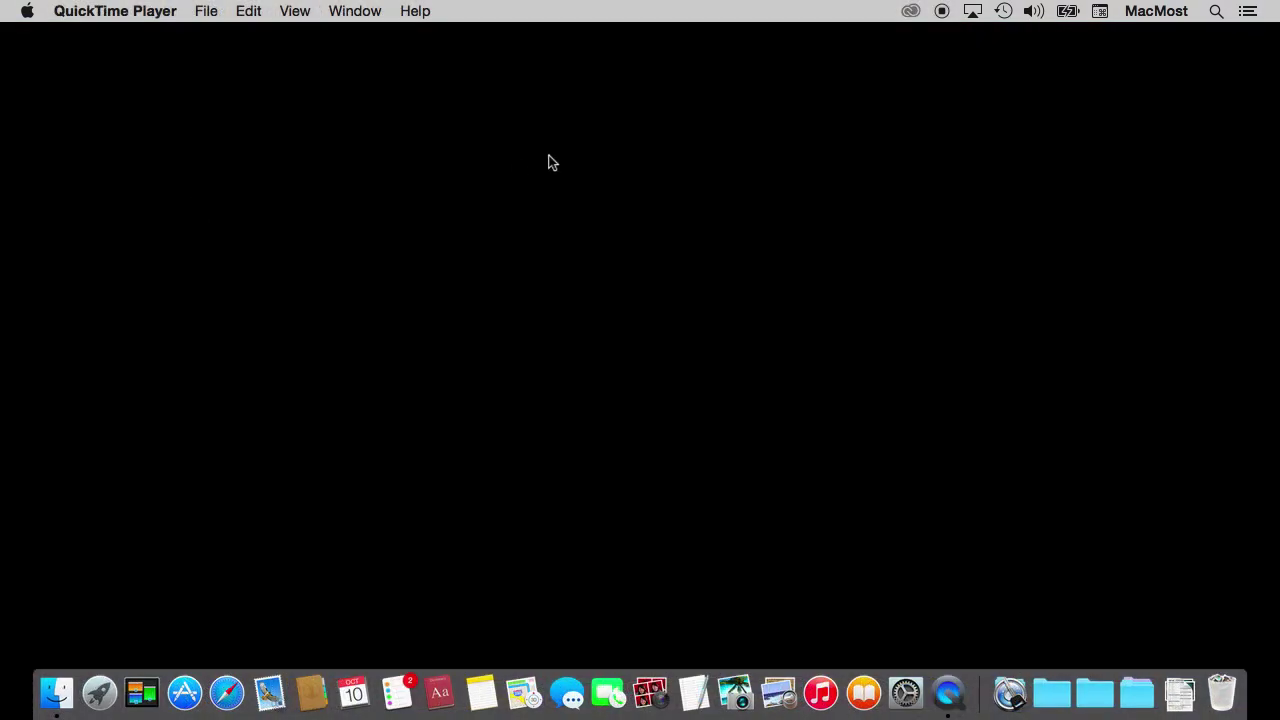
# Open Notification Center, check the Notifications list, and look through all the widgets in the Today view
pyautogui.click(1250, 12)
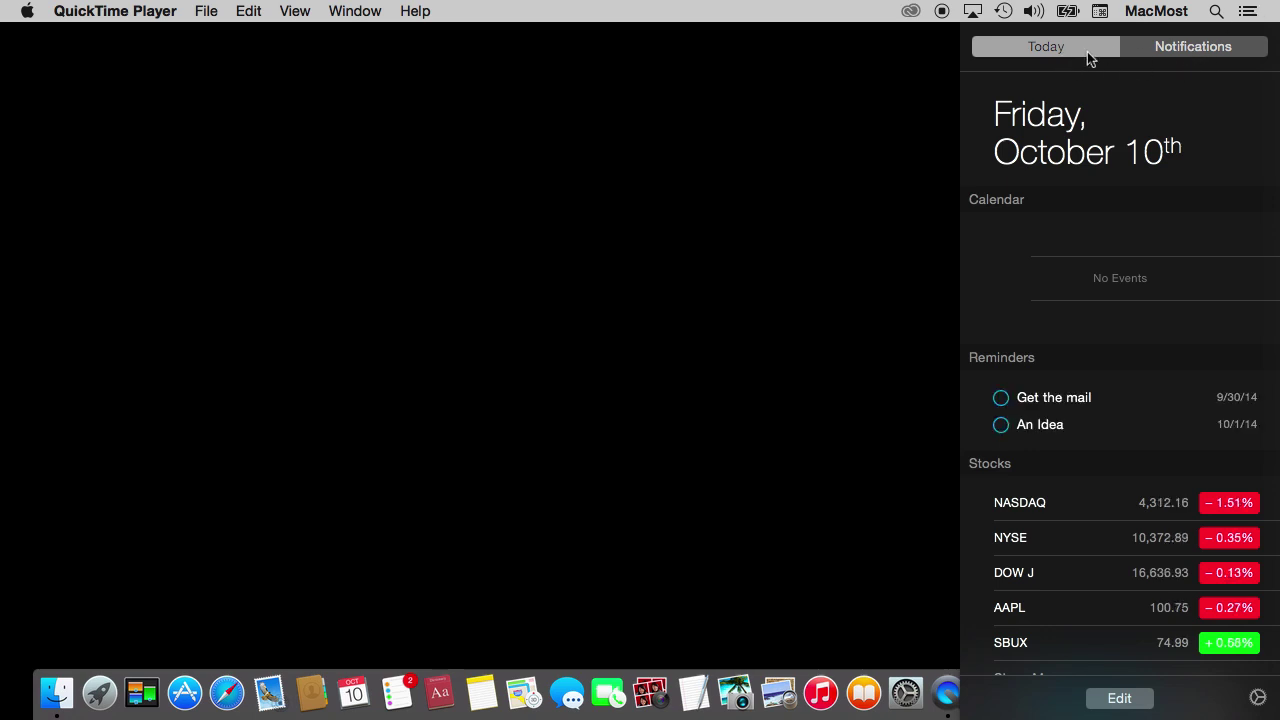
pyautogui.click(1170, 57)
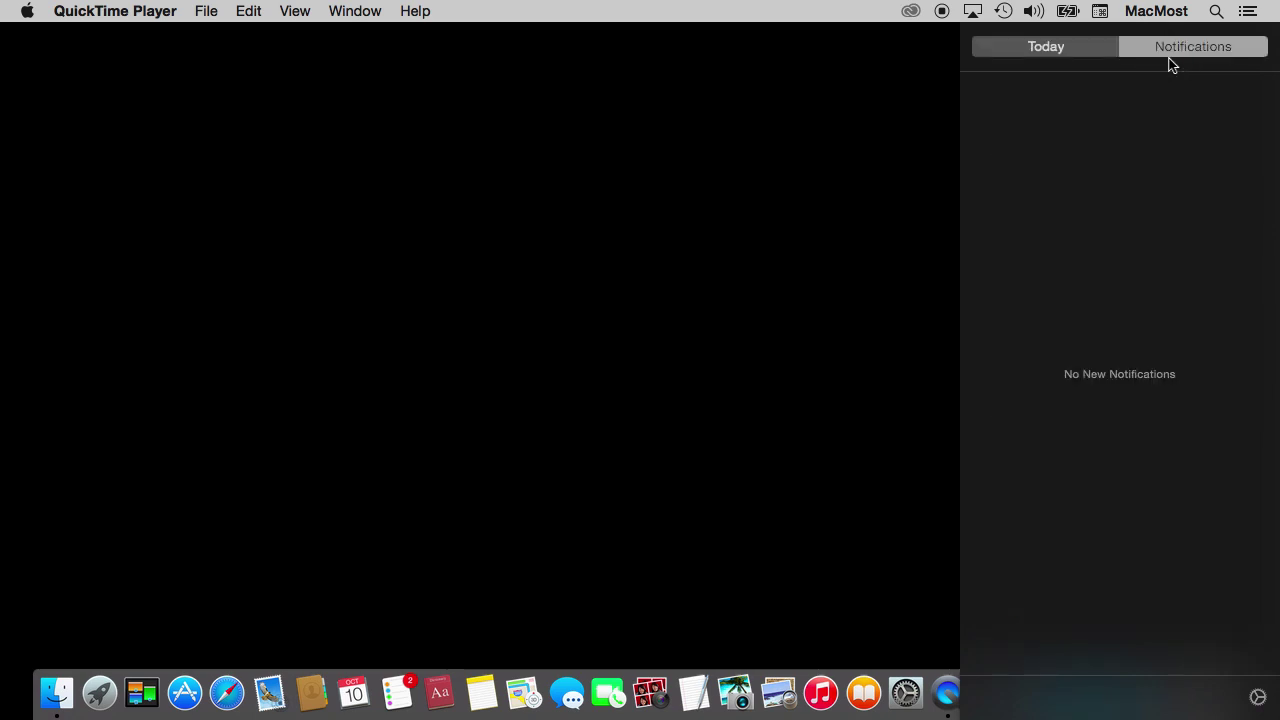
pyautogui.click(1066, 47)
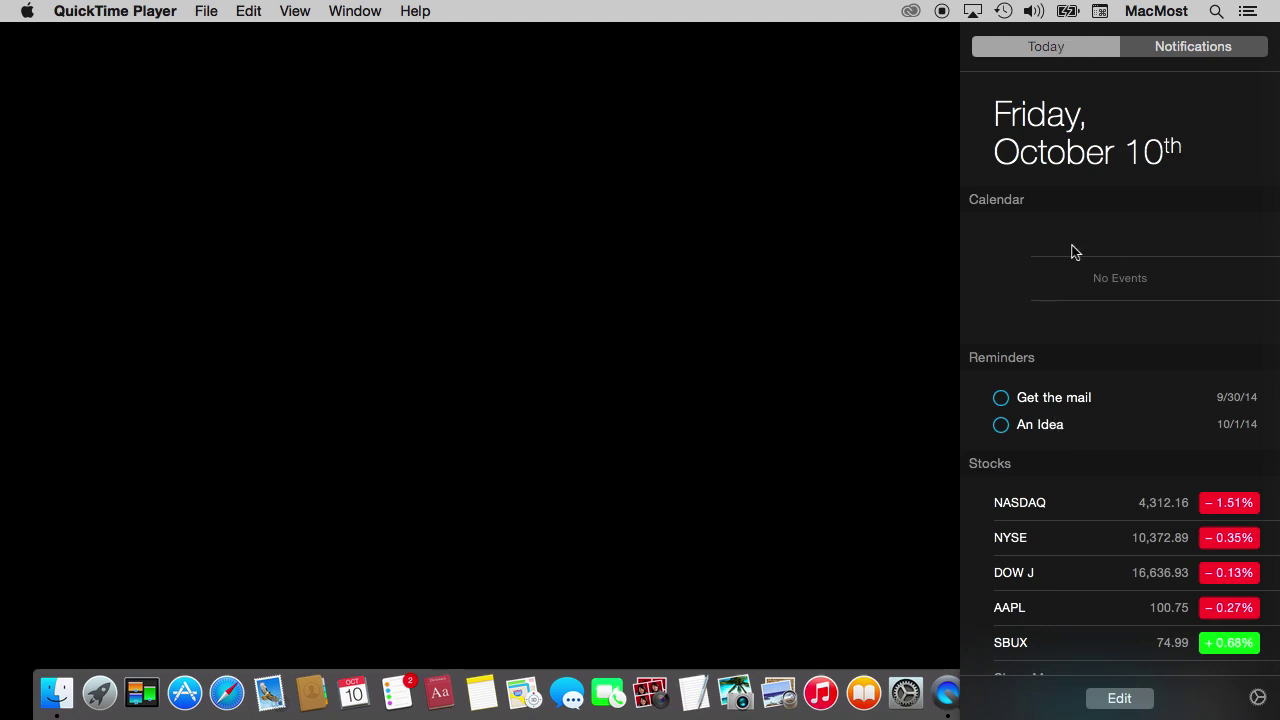
pyautogui.moveTo(1046, 506)
pyautogui.scroll(-3, 1047, 531)
pyautogui.scroll(-6, 1047, 531)
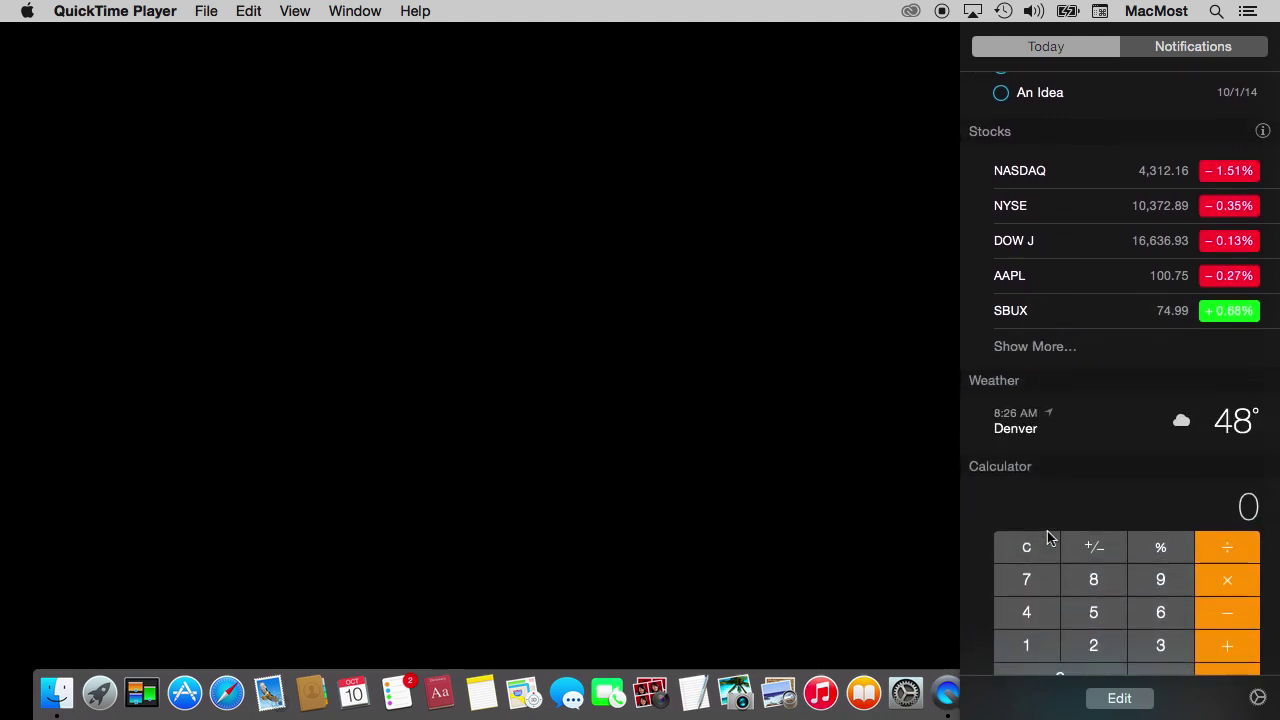
pyautogui.scroll(-3, 1047, 531)
pyautogui.scroll(10, 1081, 485)
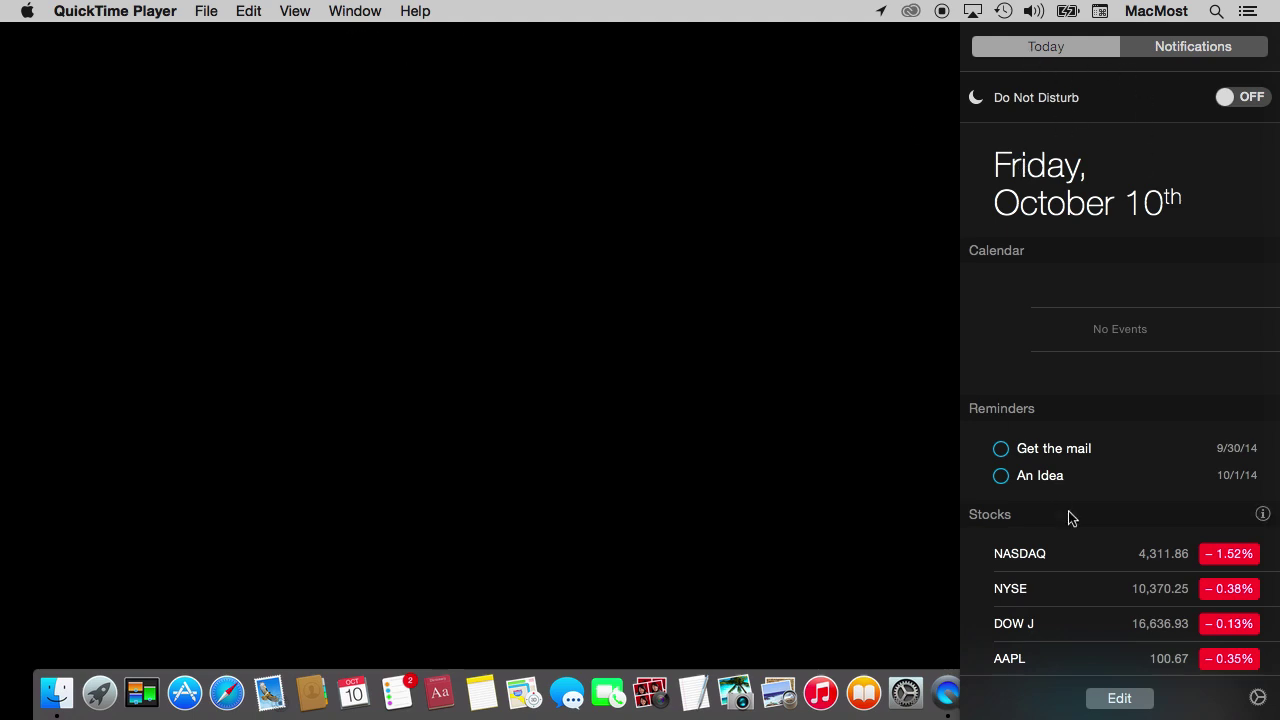
# Edit the Today view's widgets and add World Clock to it
pyautogui.click(1117, 698)
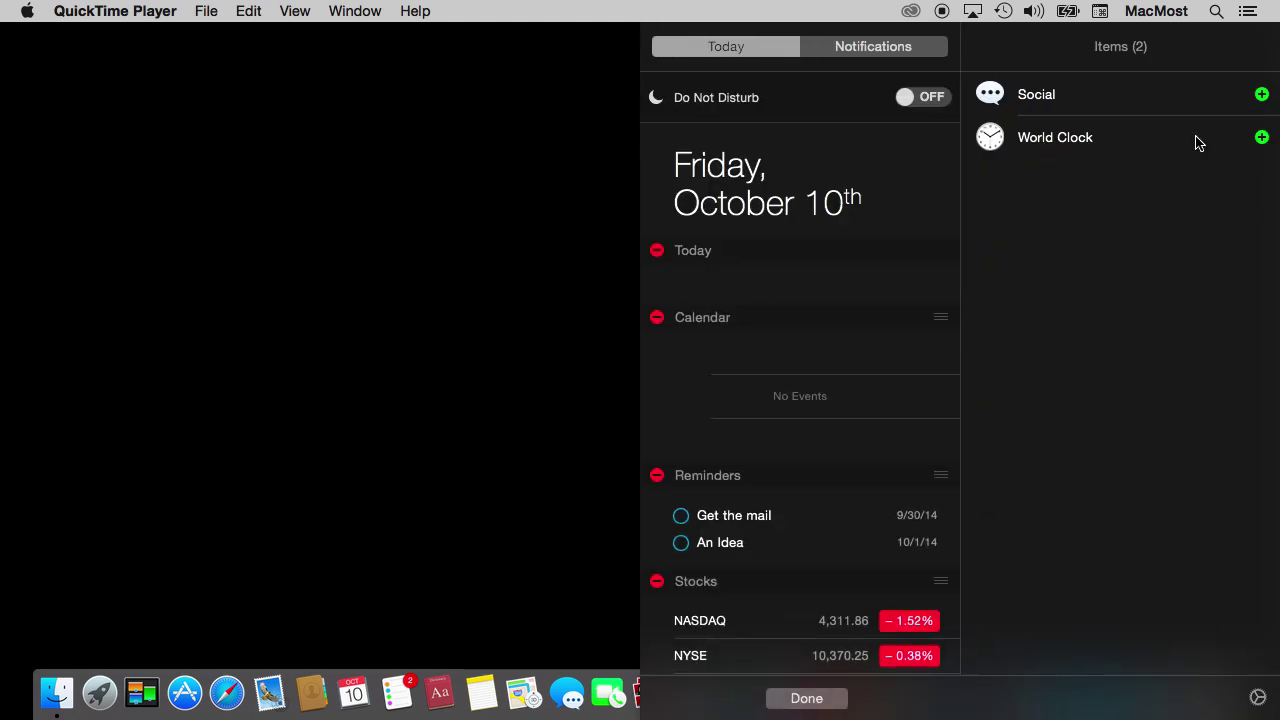
pyautogui.click(1261, 138)
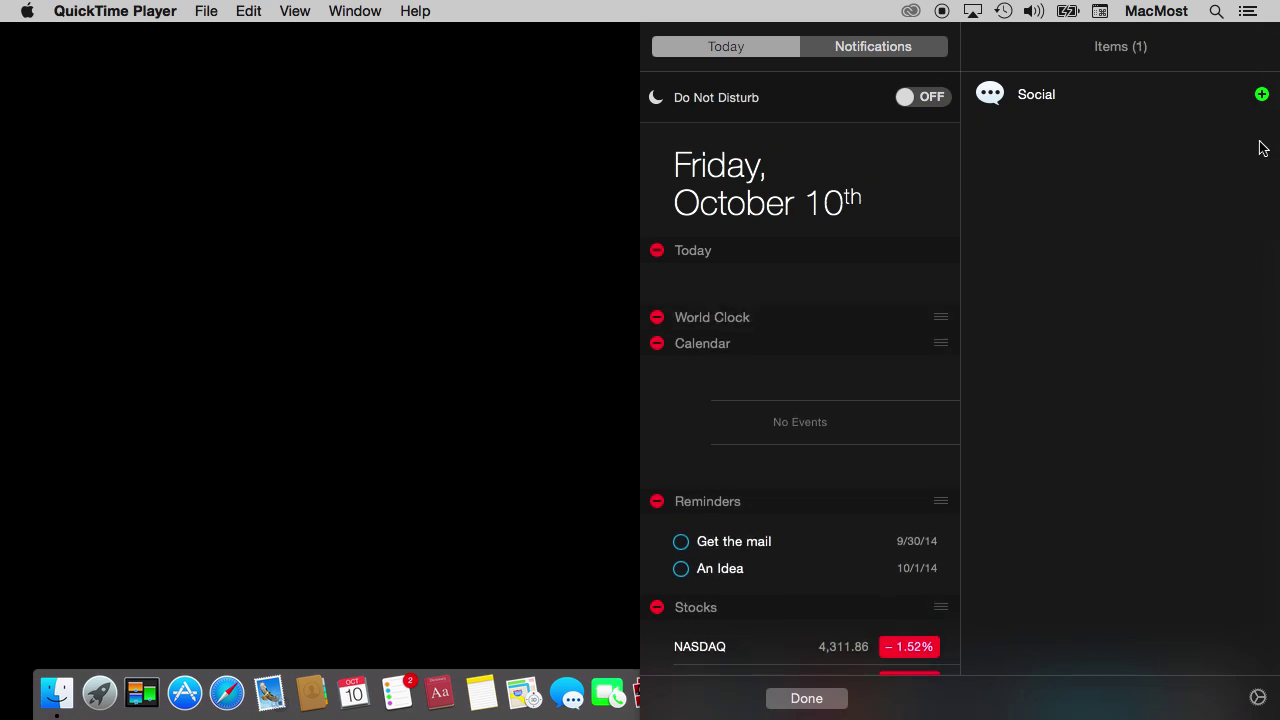
# Look at the Extensions settings in System Preferences, then quit System Preferences
pyautogui.click(27, 11)
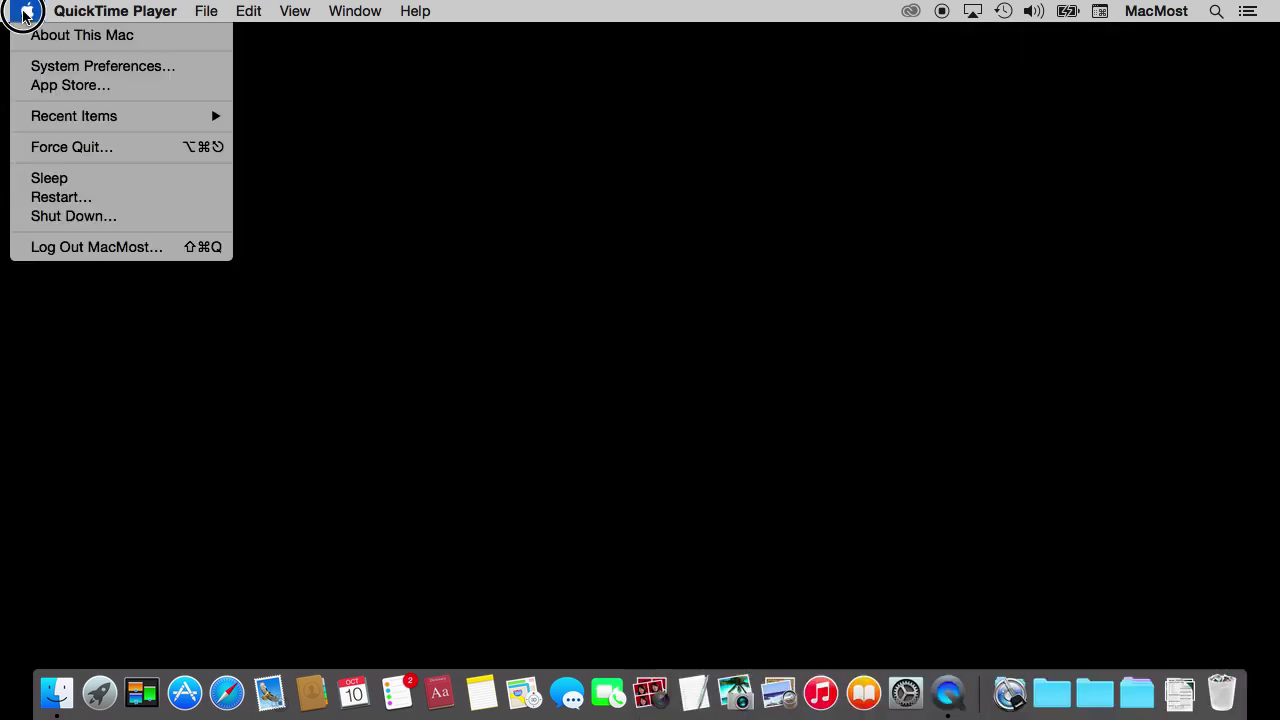
pyautogui.click(33, 68)
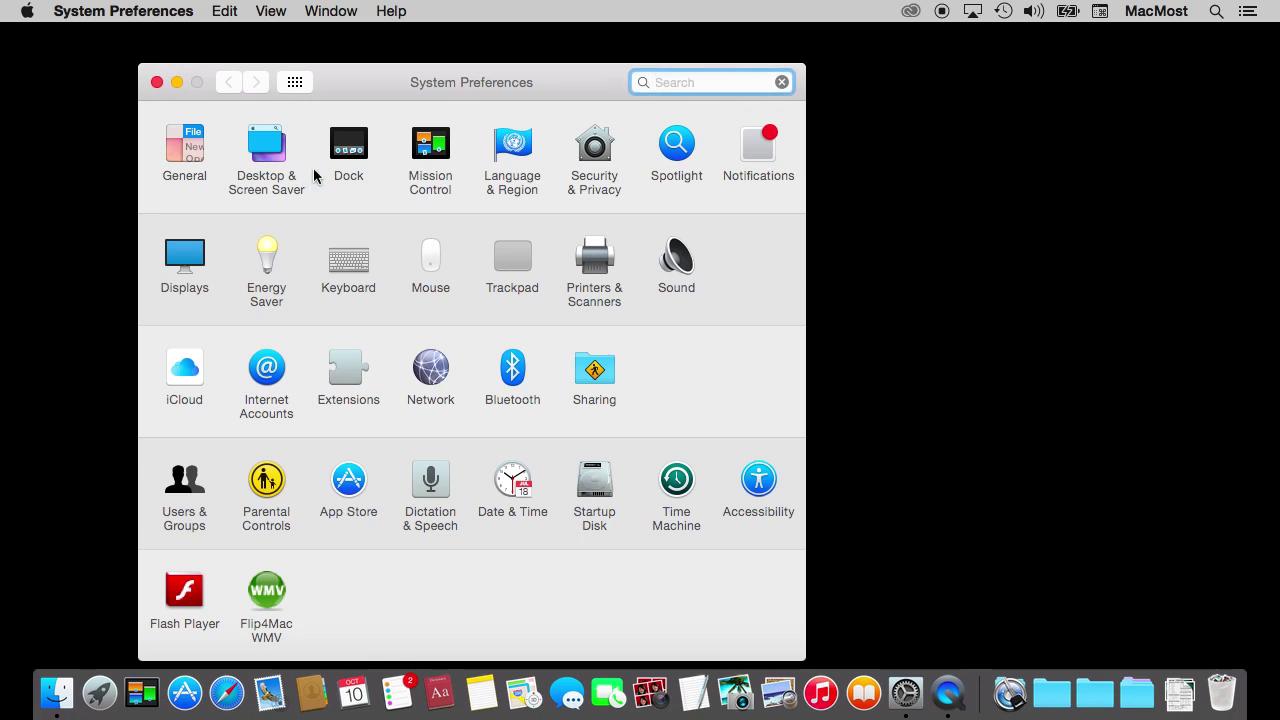
pyautogui.click(336, 369)
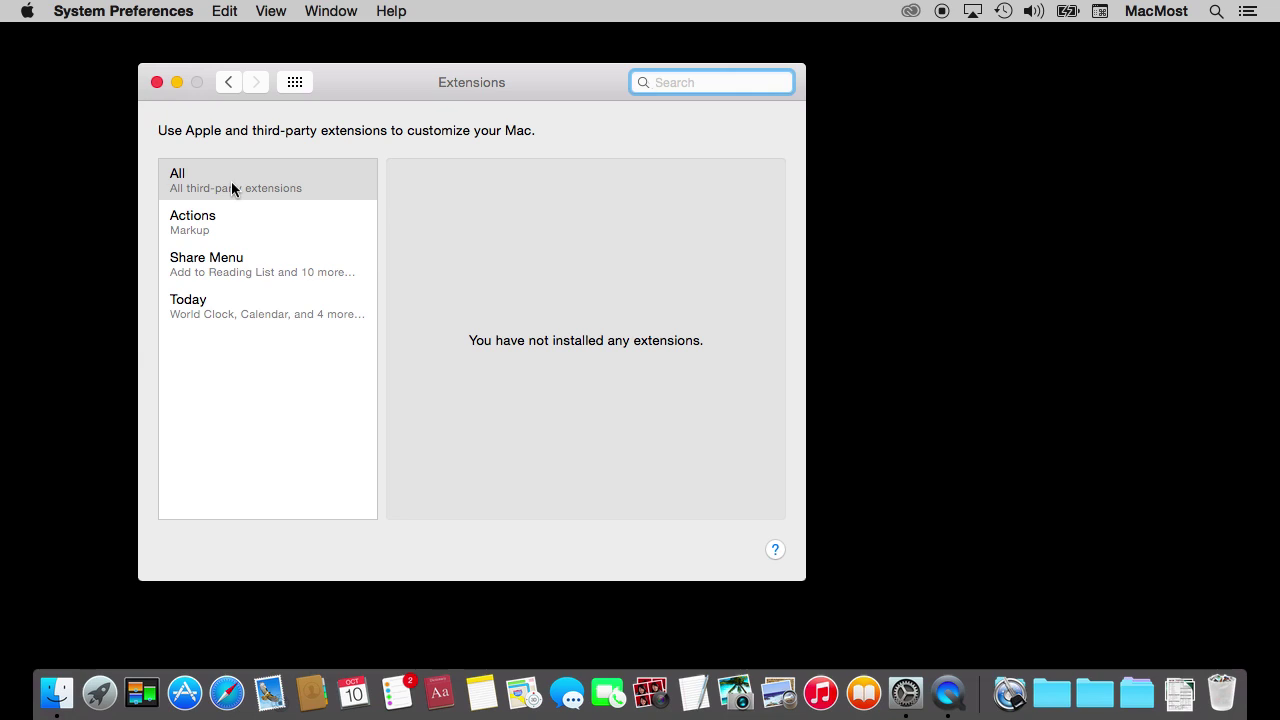
pyautogui.press('super+q')
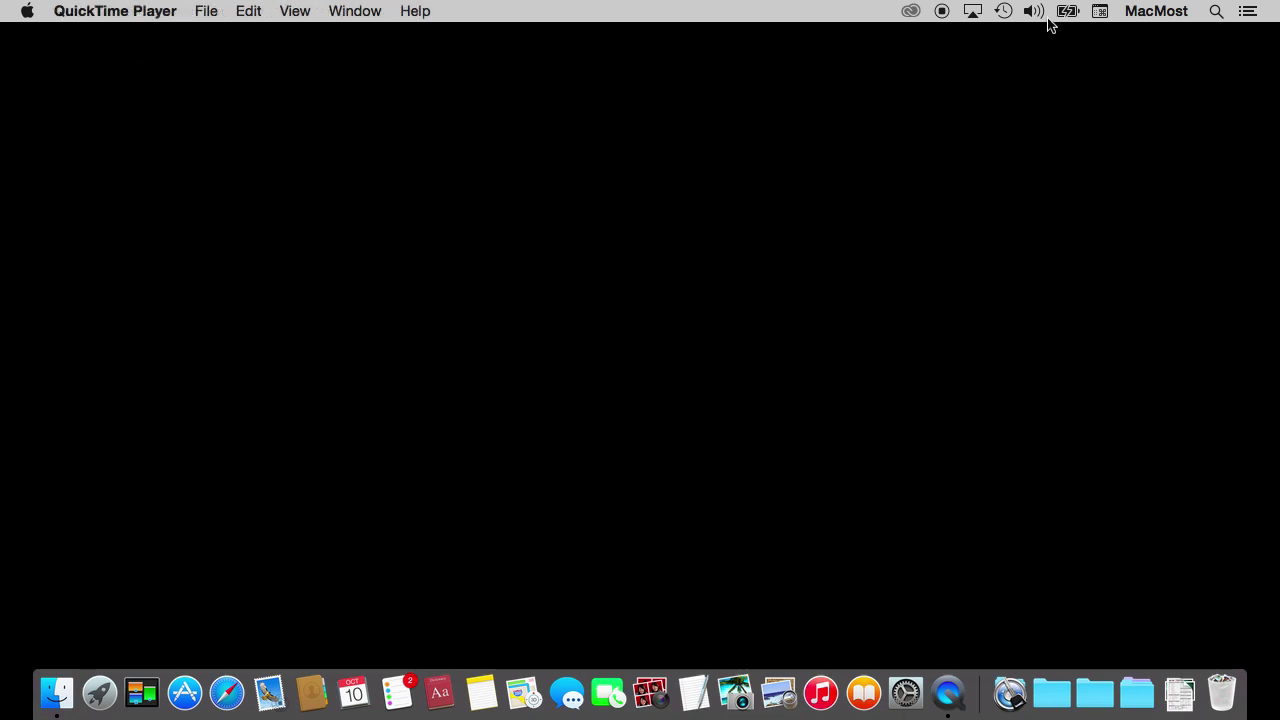
# Search Spotlight for "test" and preview the file My Test Document
pyautogui.click(1217, 11)
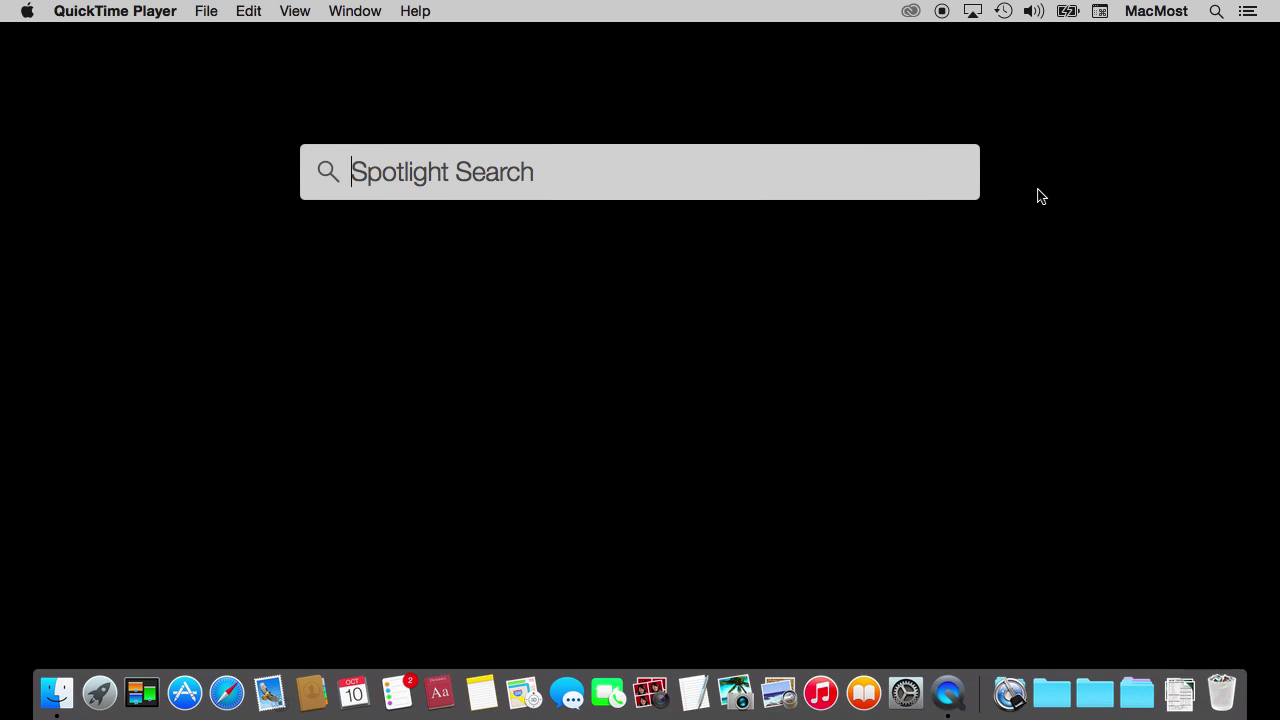
pyautogui.write('test')
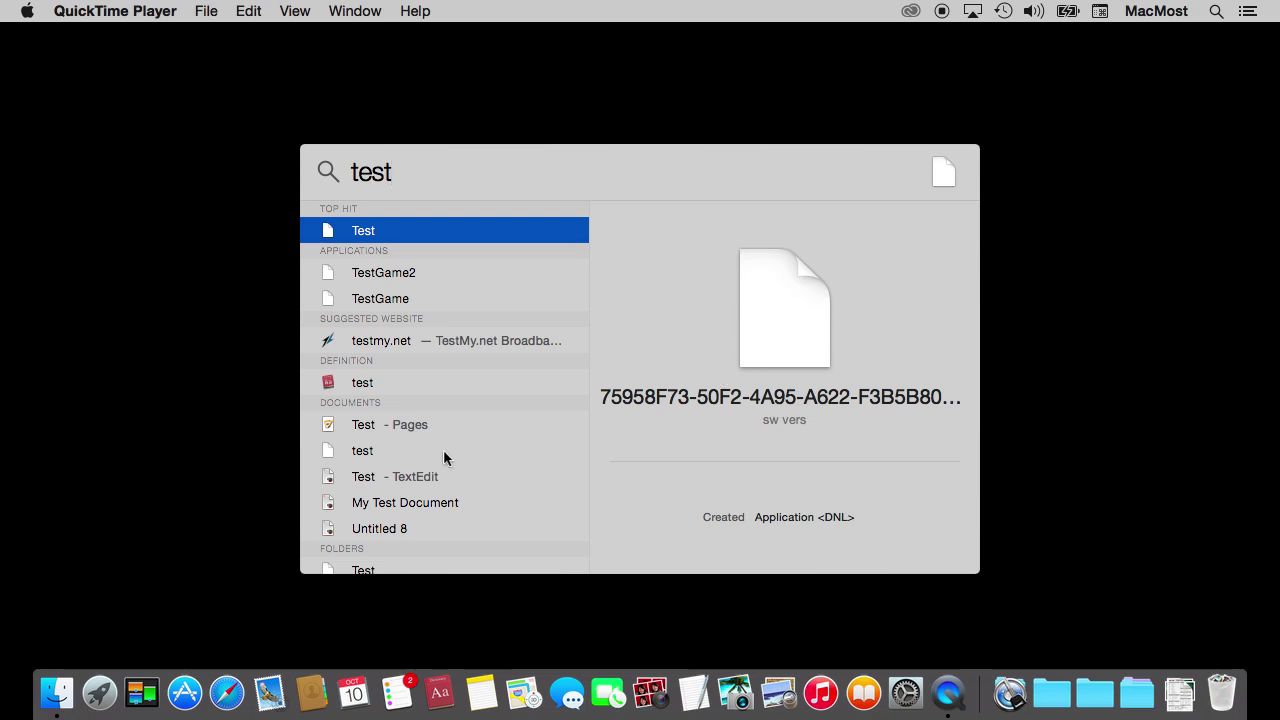
pyautogui.click(430, 503)
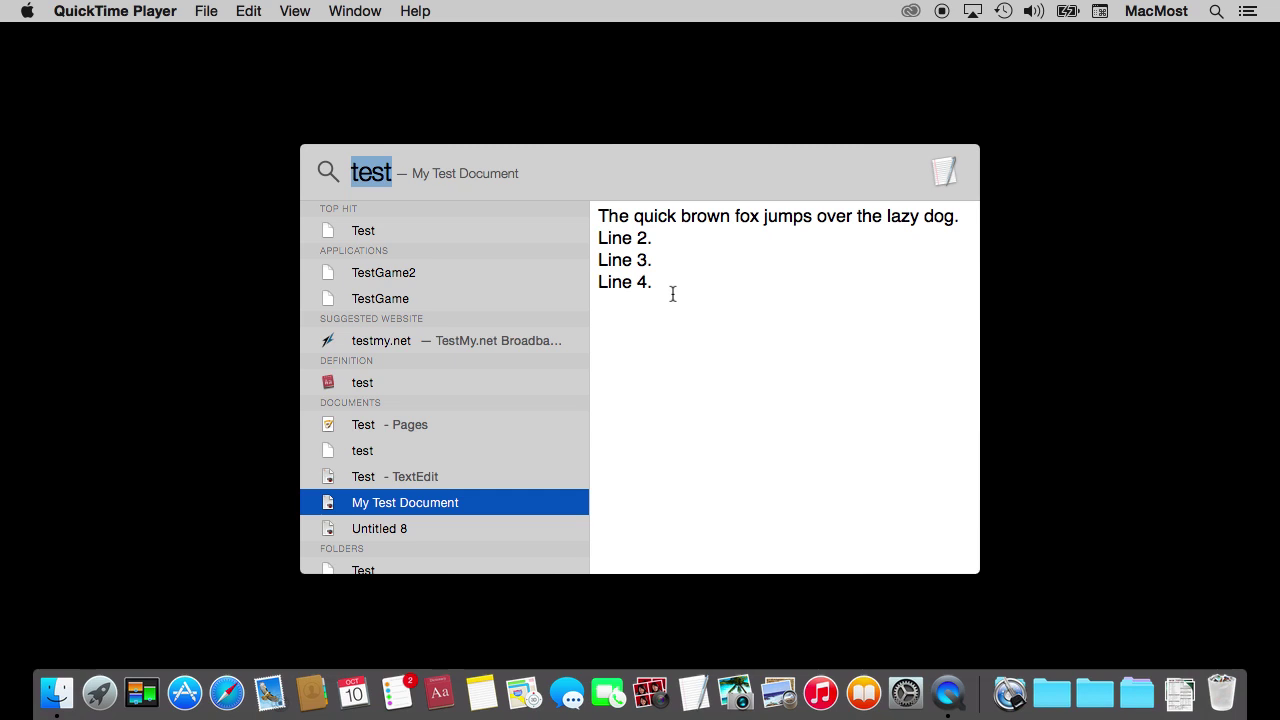
# Replace the Spotlight search with "war of 1812" and open the War of 1812 Wikipedia result
pyautogui.press('BackSpace')
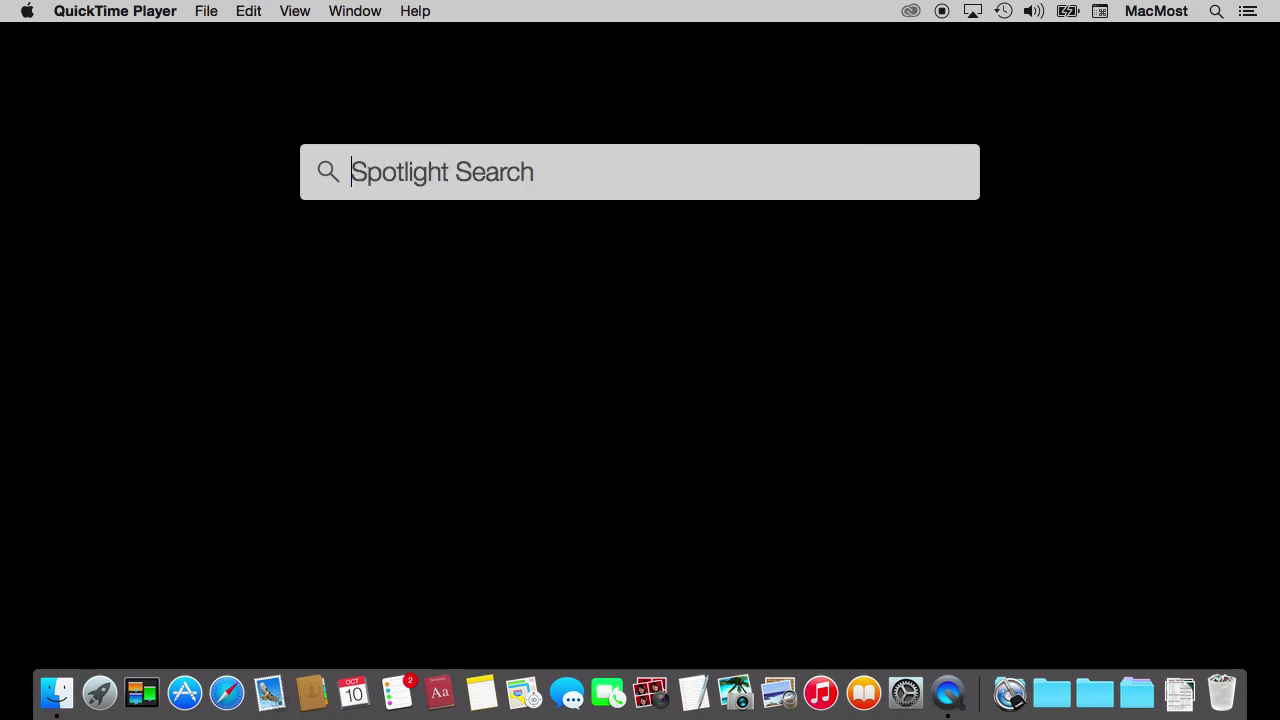
pyautogui.write('war ')
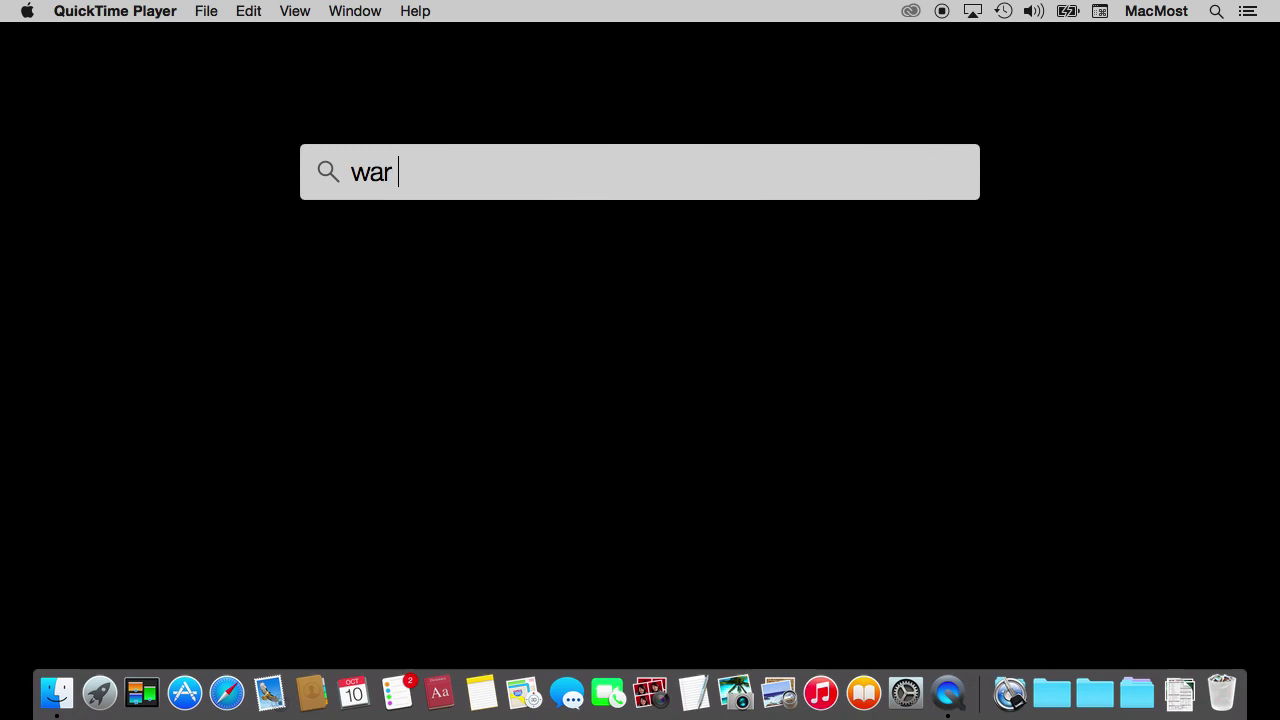
pyautogui.write('of 1812')
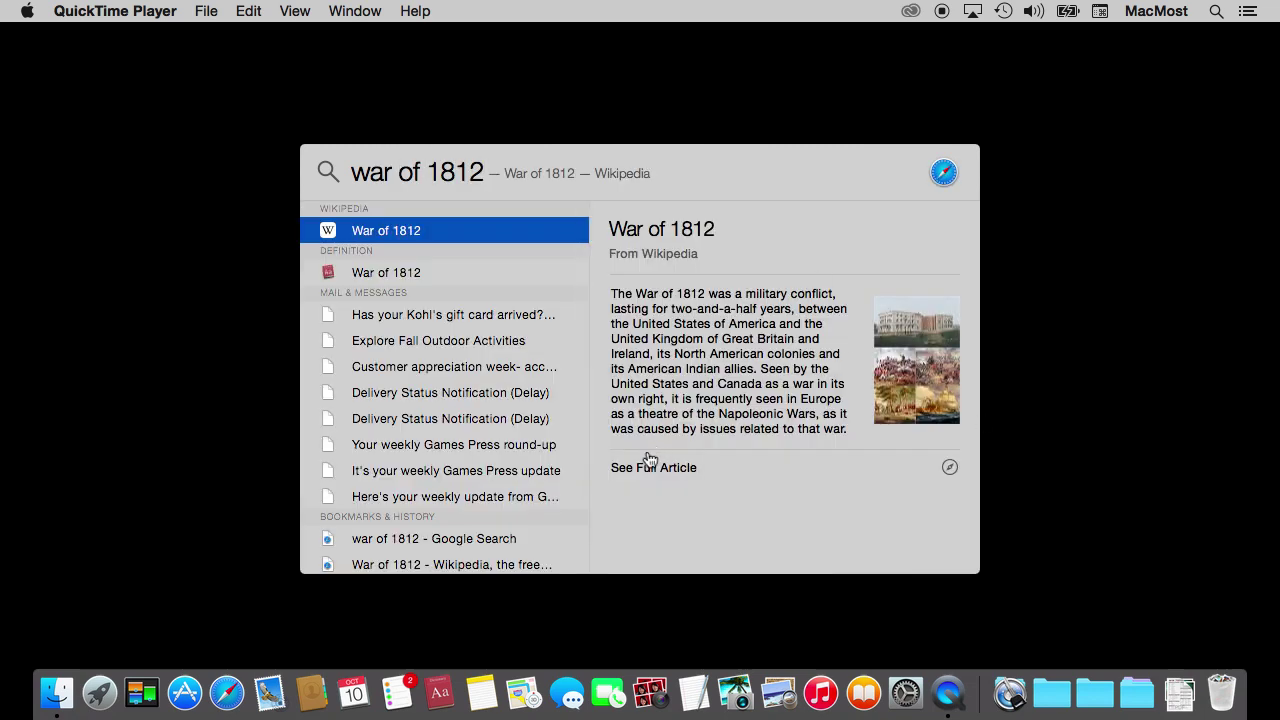
pyautogui.doubleClick(491, 232)
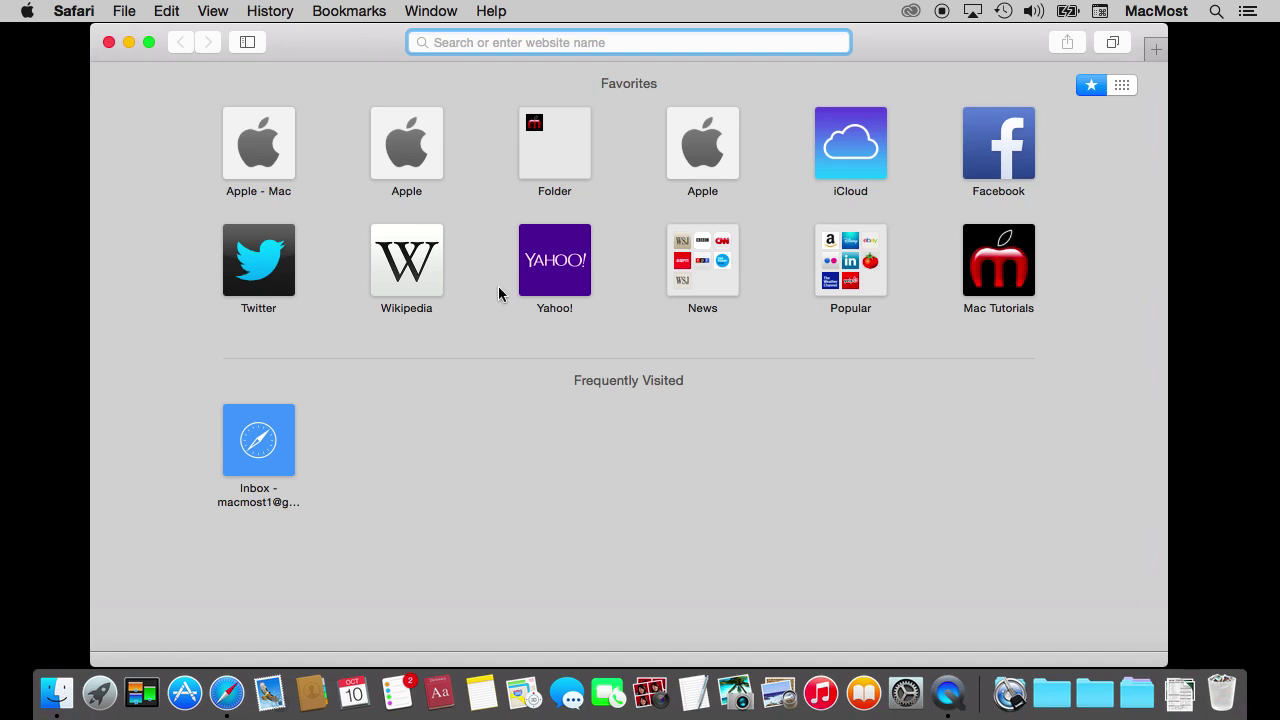
# In Safari, switch the start page to Top Sites and back to Favorites, and show the Favorites Bar
pyautogui.click(1121, 85)
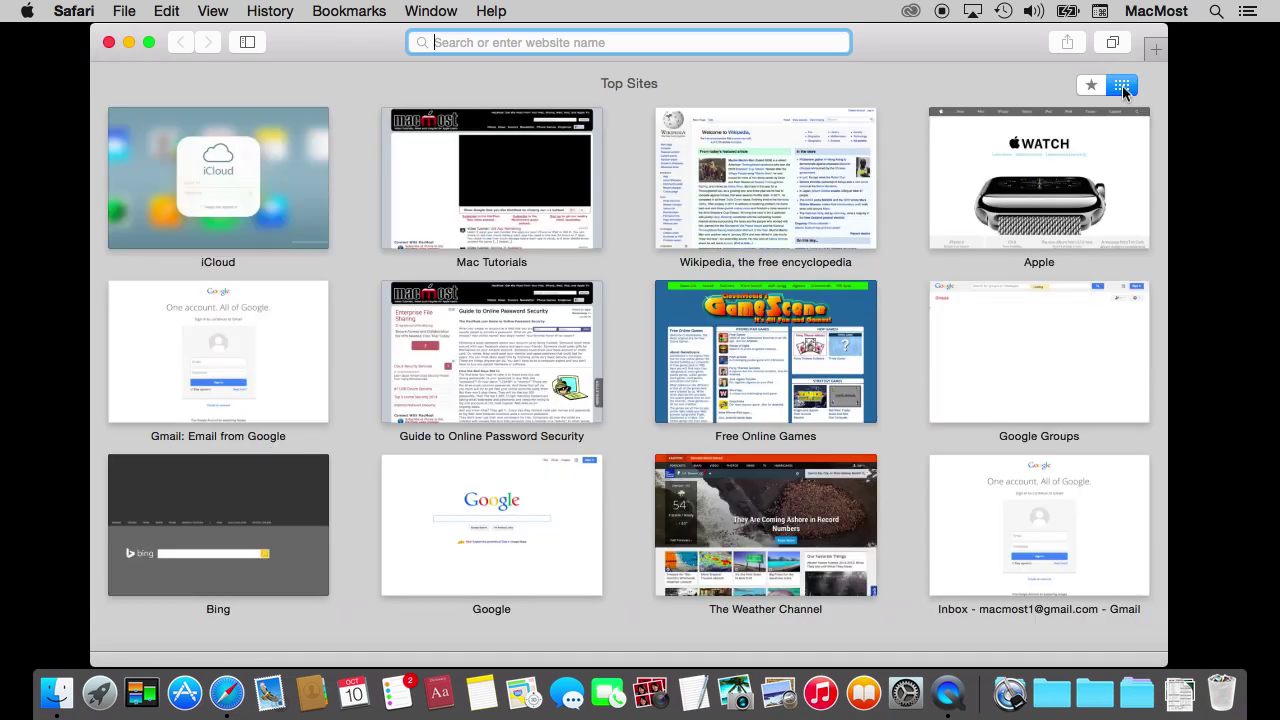
pyautogui.click(1090, 87)
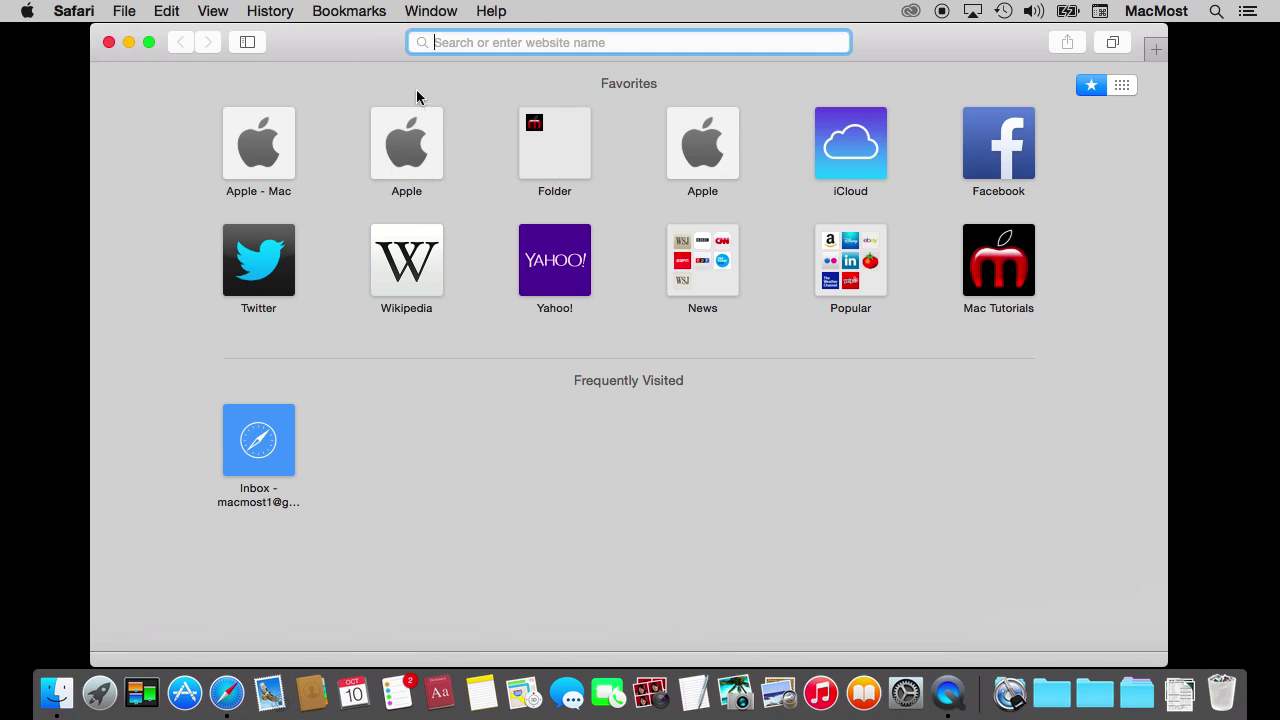
pyautogui.click(215, 11)
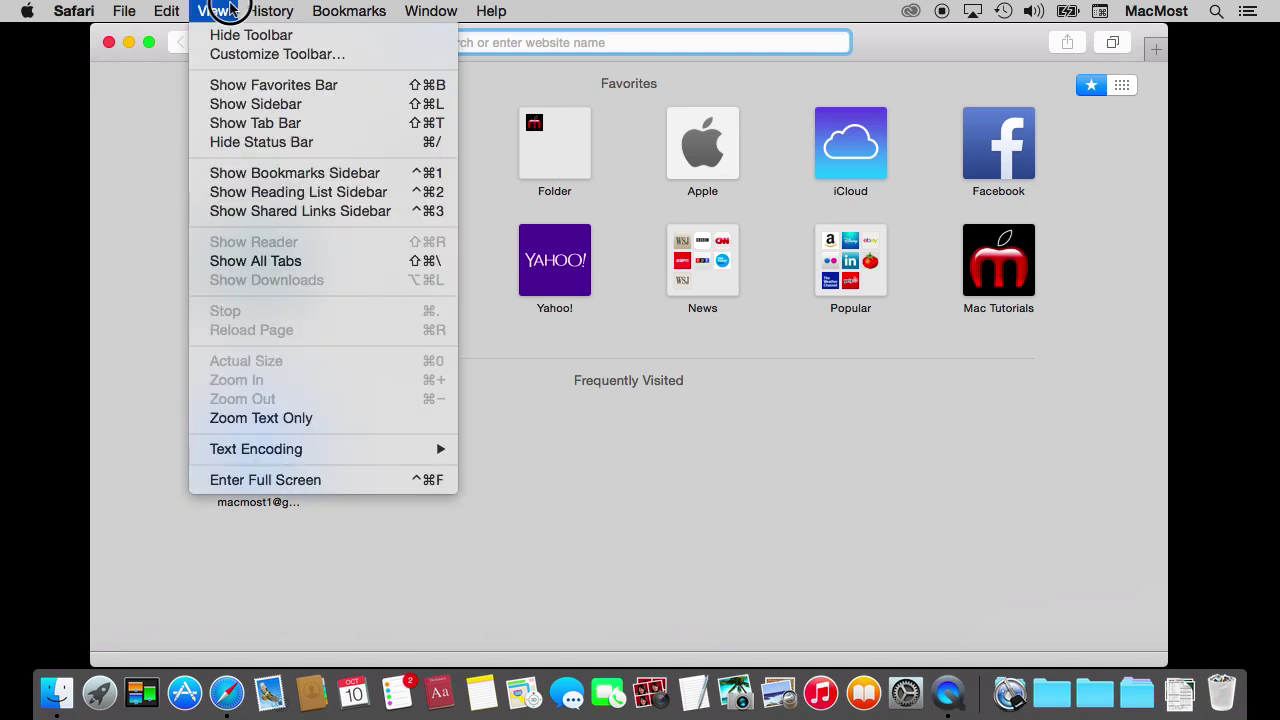
pyautogui.click(239, 83)
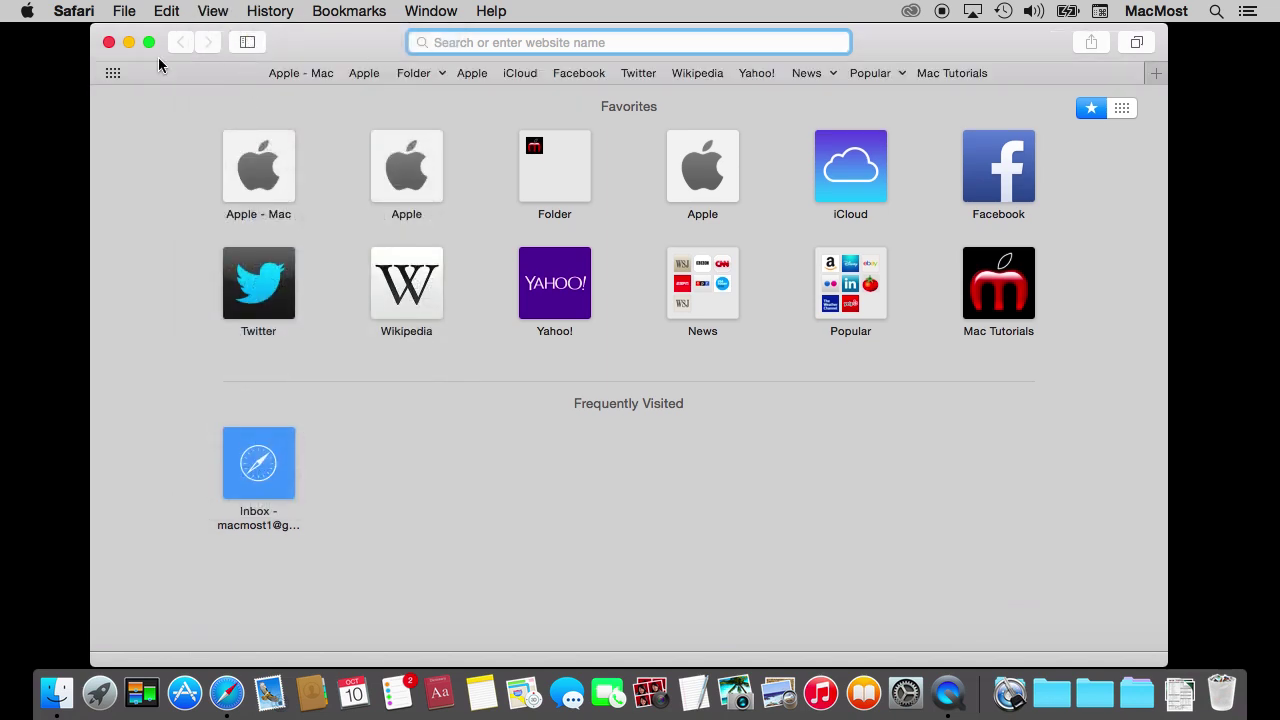
# Show Safari's sidebar, view its Shared Links and return to Bookmarks, and bring up the overview of all tabs
pyautogui.click(247, 42)
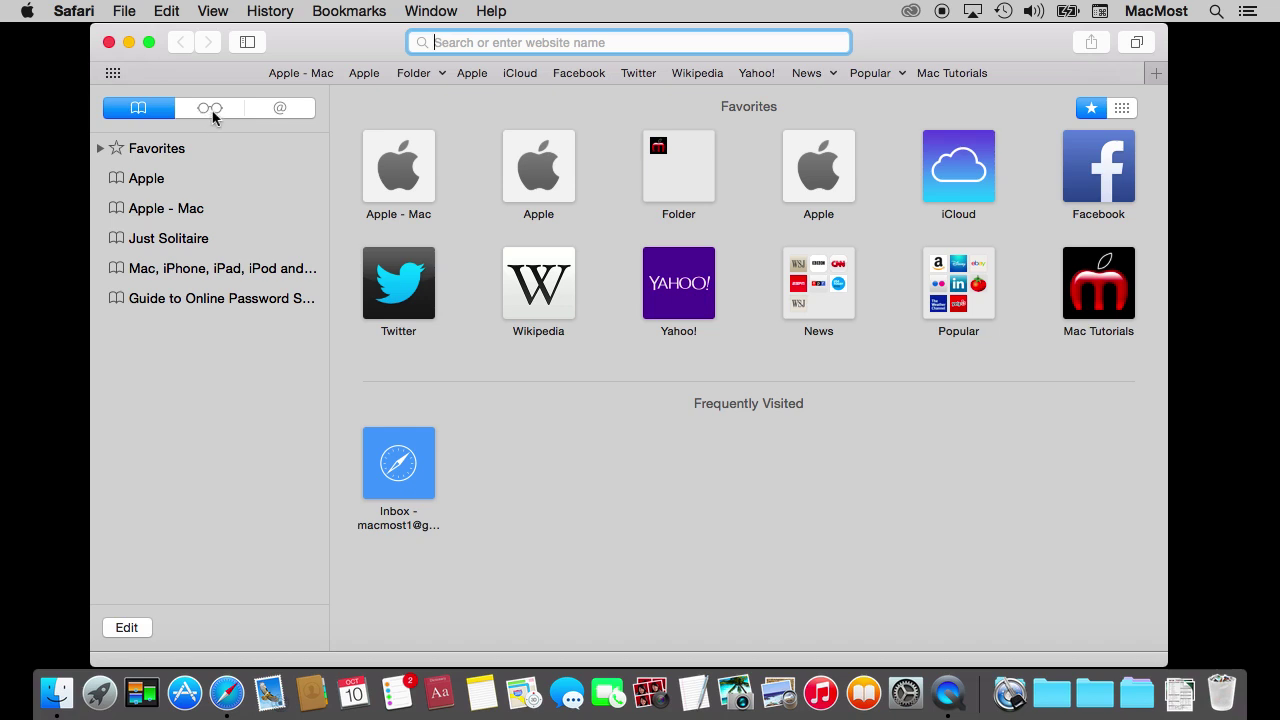
pyautogui.click(287, 113)
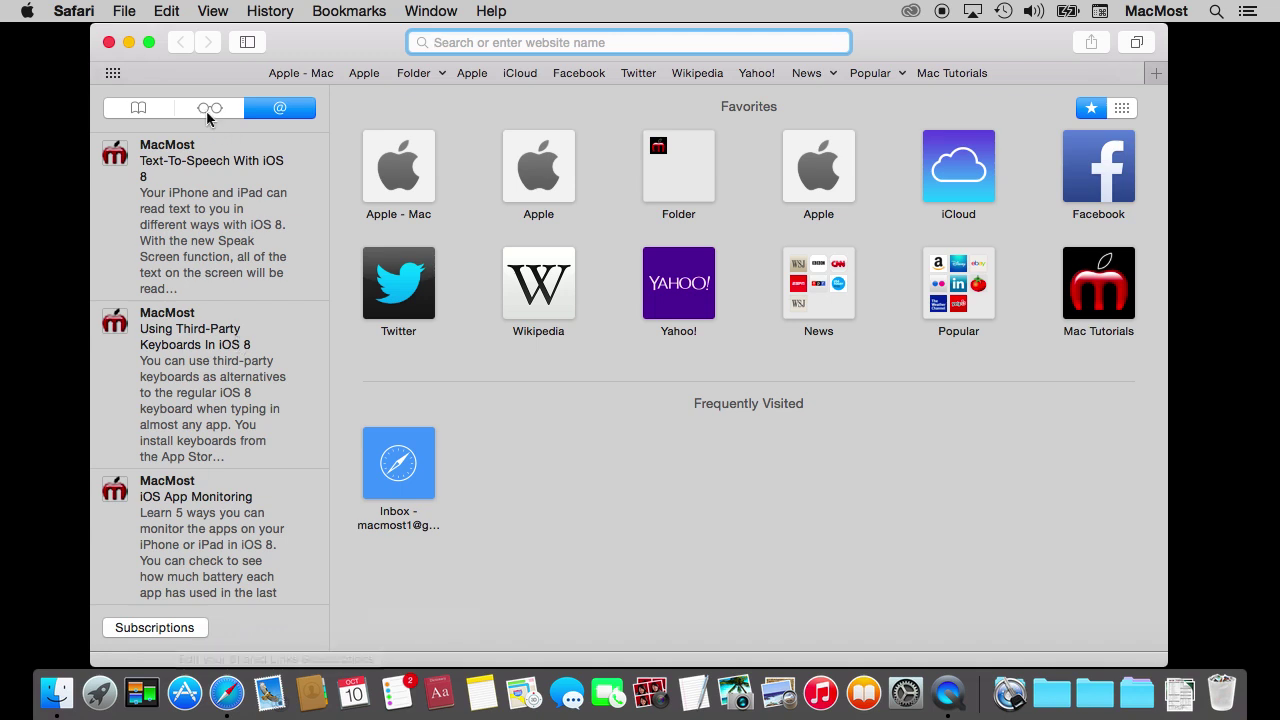
pyautogui.click(140, 109)
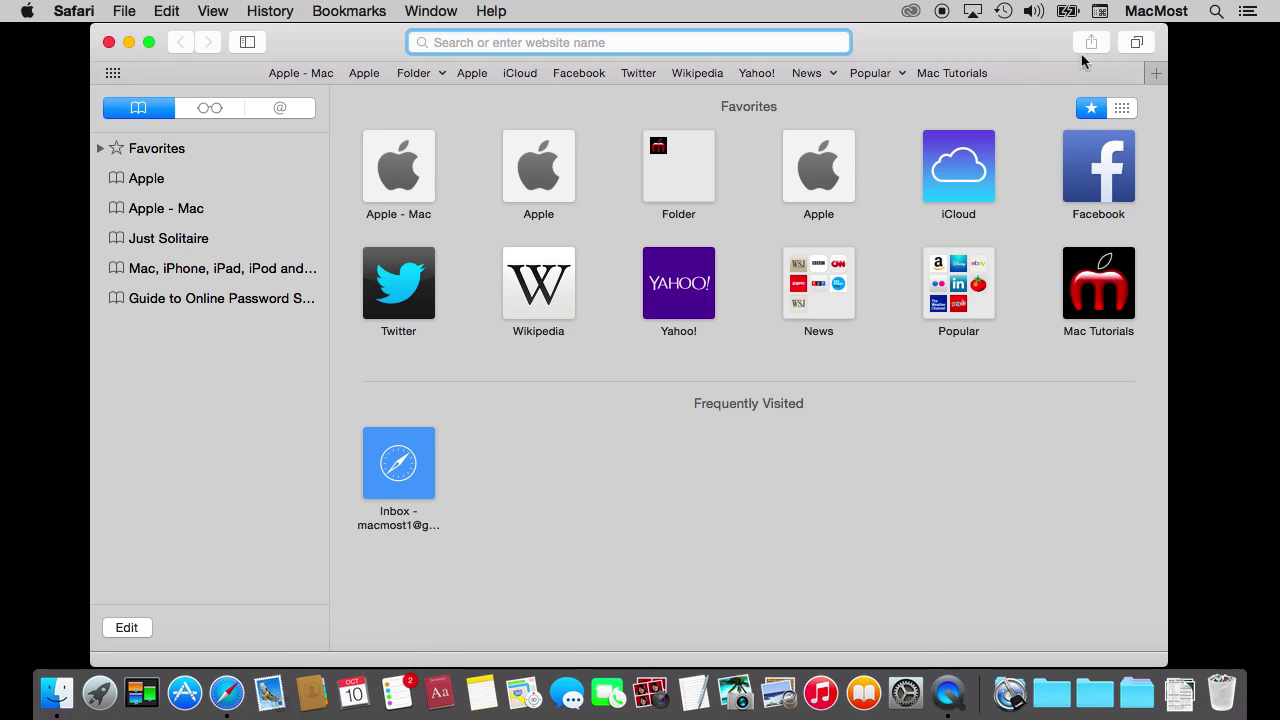
pyautogui.click(1142, 46)
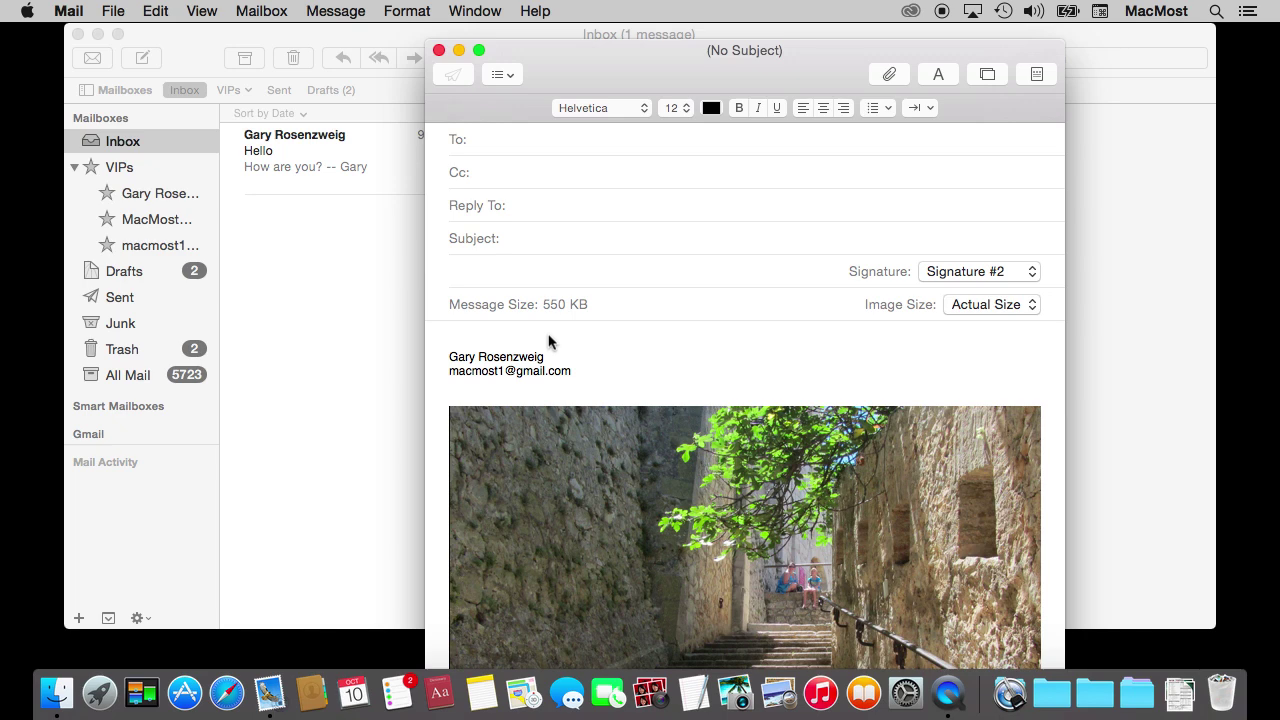
# In Mail, open the stairway photo in the new message for Markup
pyautogui.moveTo(763, 526)
pyautogui.moveTo(914, 410)
pyautogui.click(1018, 426)
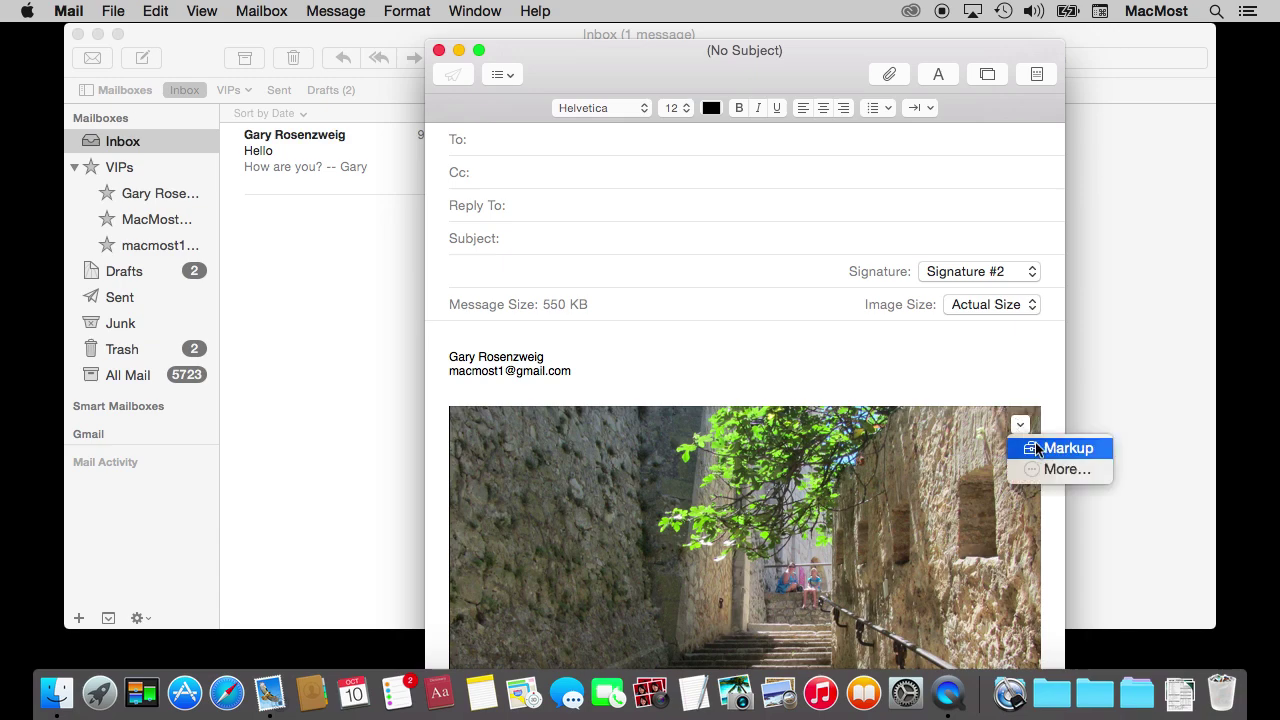
pyautogui.click(1036, 450)
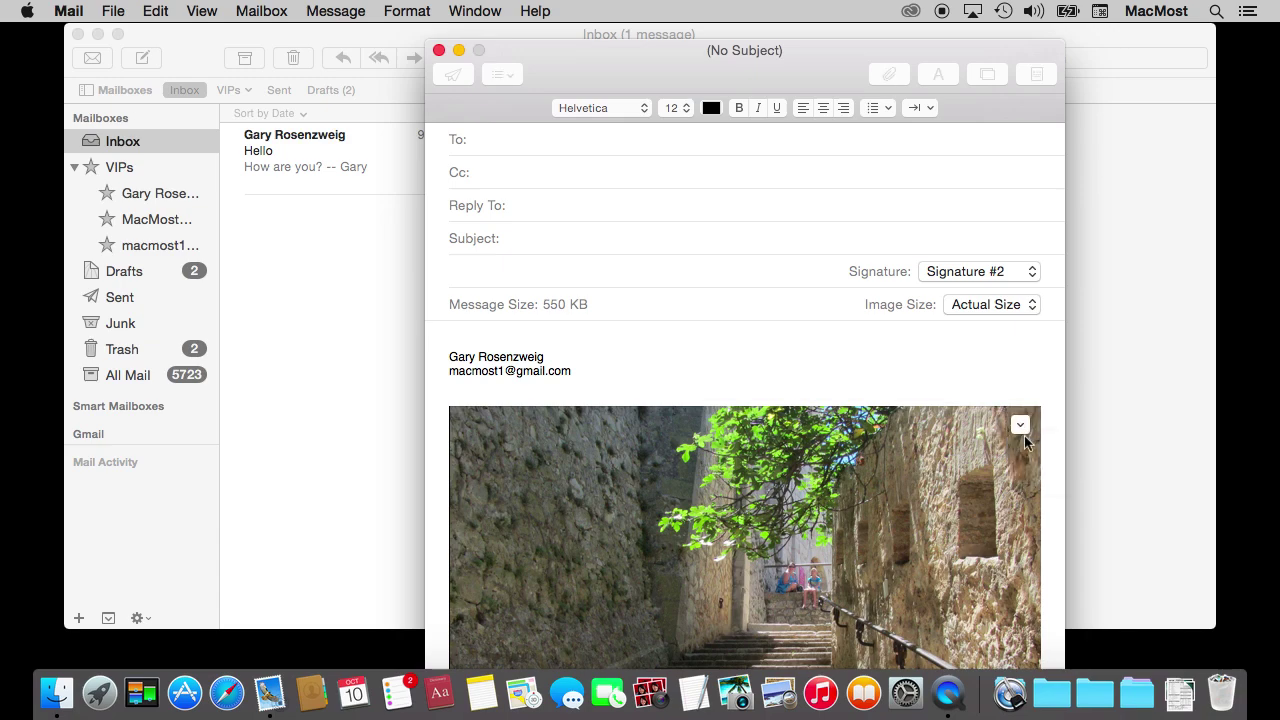
pyautogui.click(1020, 425)
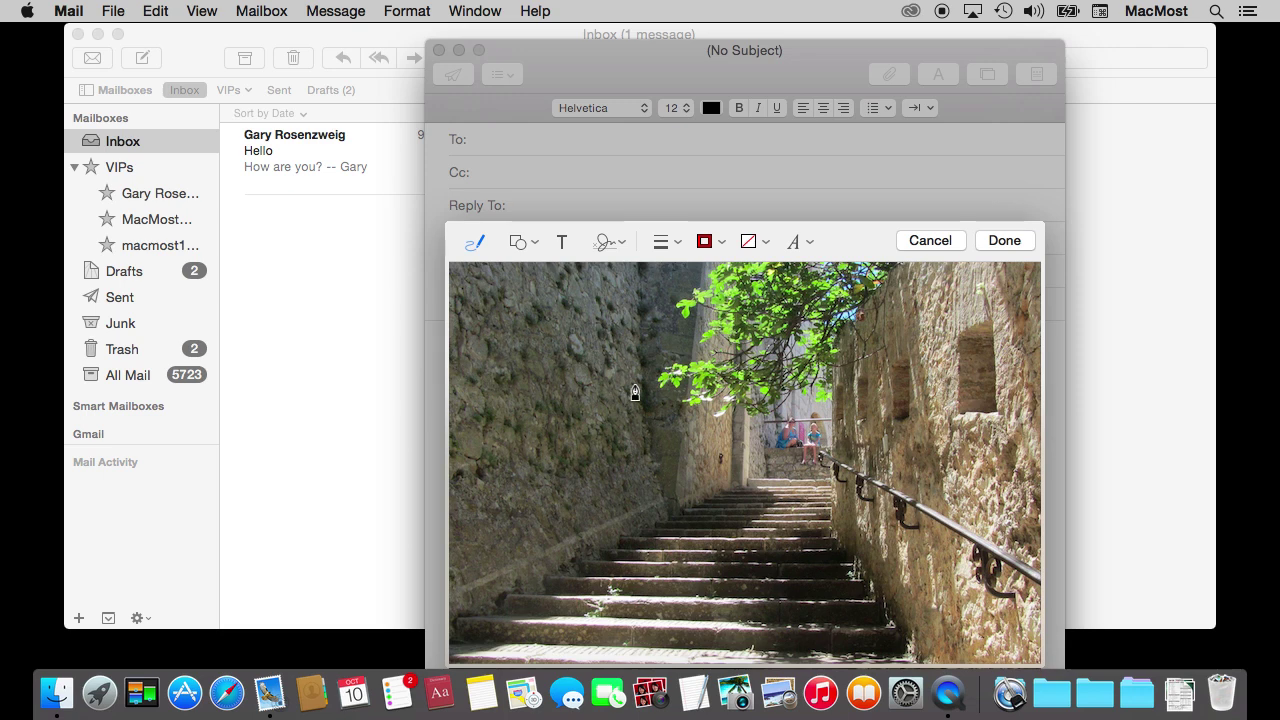
# Sketch a freehand red U-shaped curve across the middle of the stairway photo and choose the text tool
pyautogui.moveTo(613, 365)
pyautogui.mouseDown()
pyautogui.moveTo(594, 506)
pyautogui.moveTo(893, 422)
pyautogui.mouseUp()
pyautogui.click(476, 330)
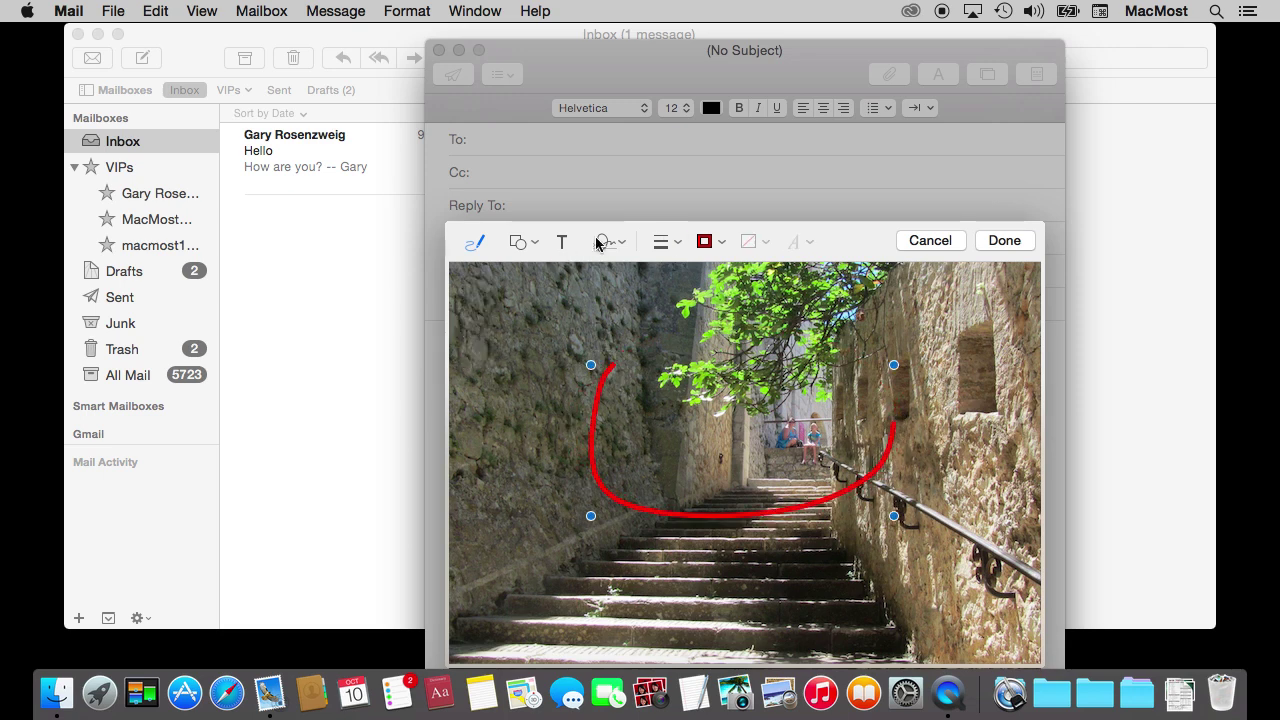
pyautogui.click(560, 246)
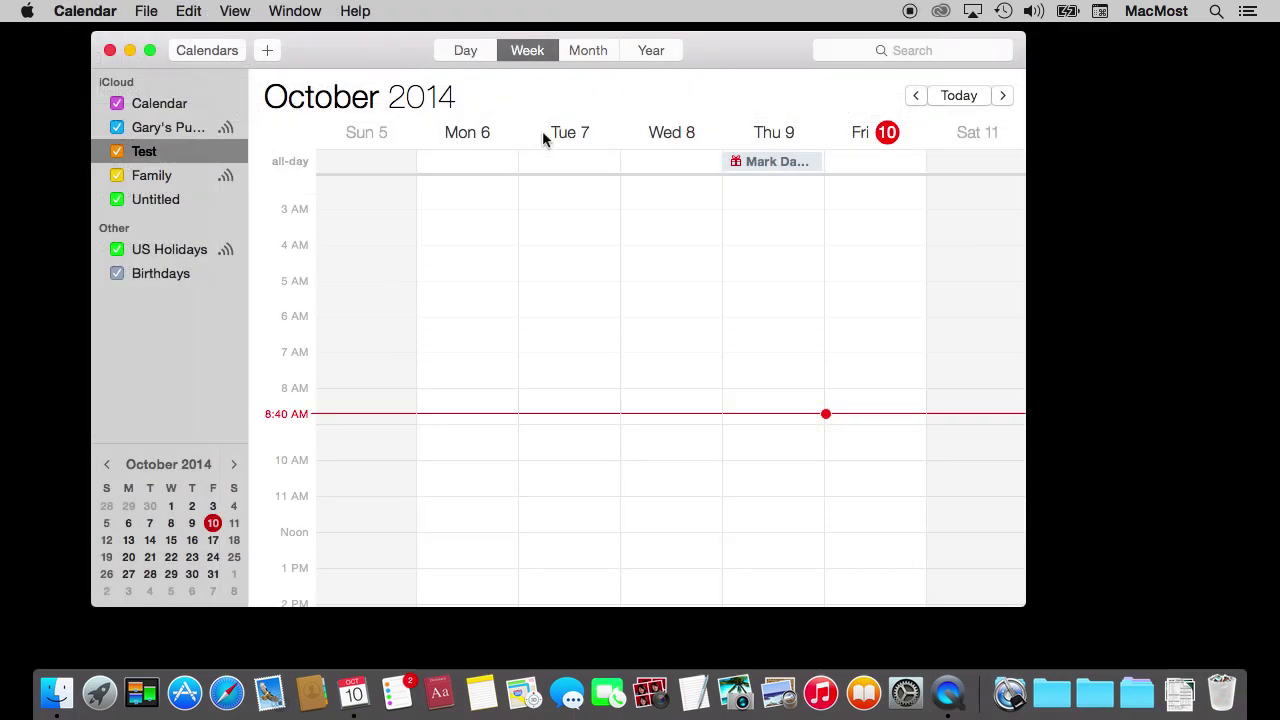
# In Calendar, change the calendar display from Week to Day view
pyautogui.click(464, 50)
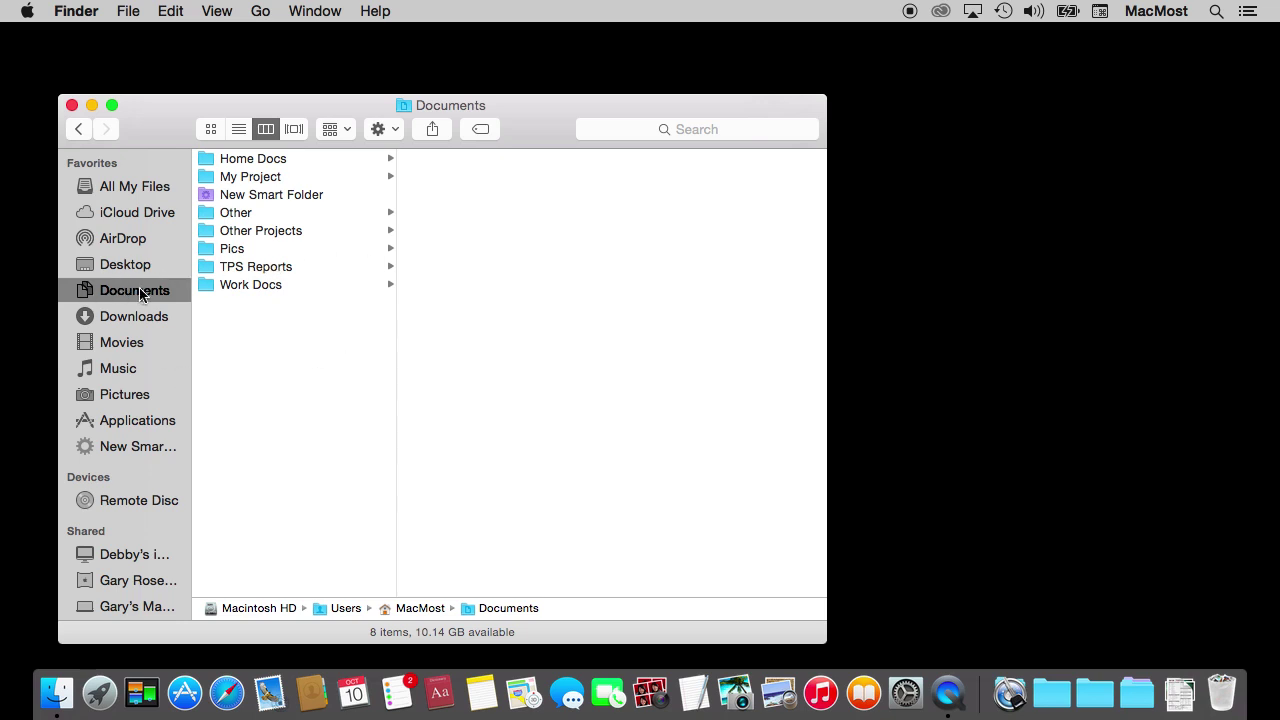
# In Finder, go to iCloud Drive and view the contents of its Keynote folder
pyautogui.click(114, 217)
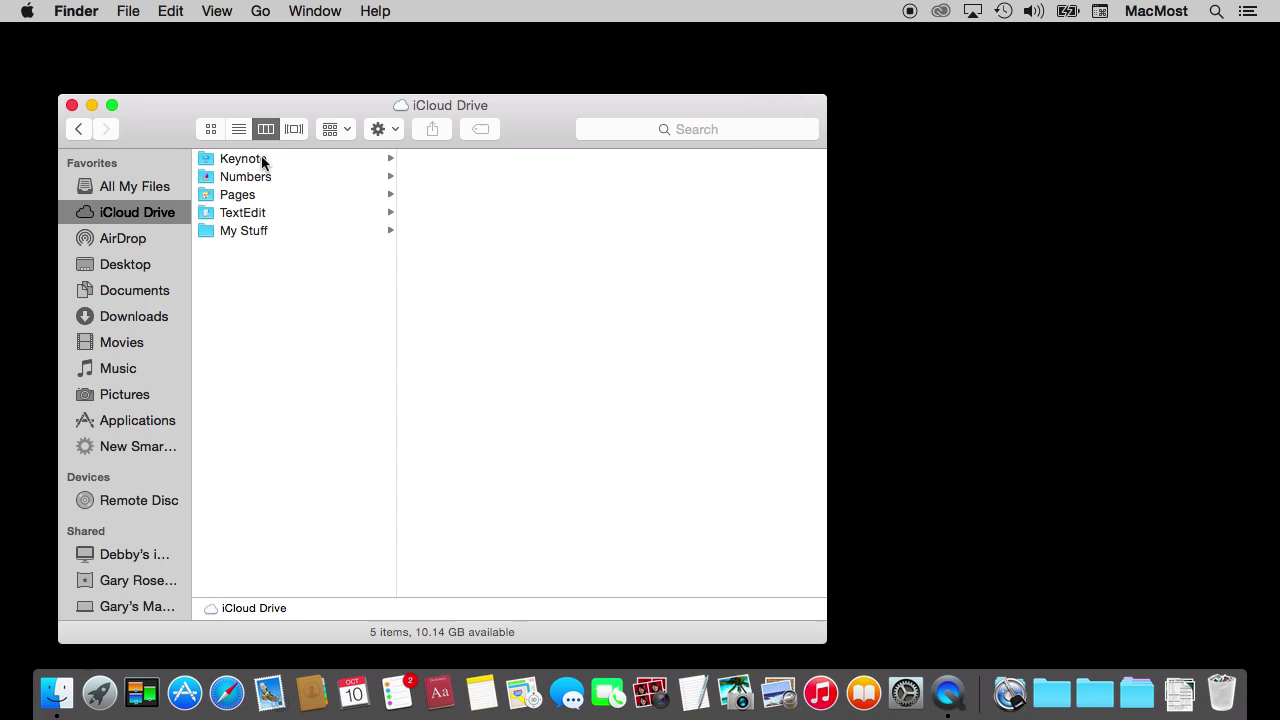
pyautogui.click(262, 162)
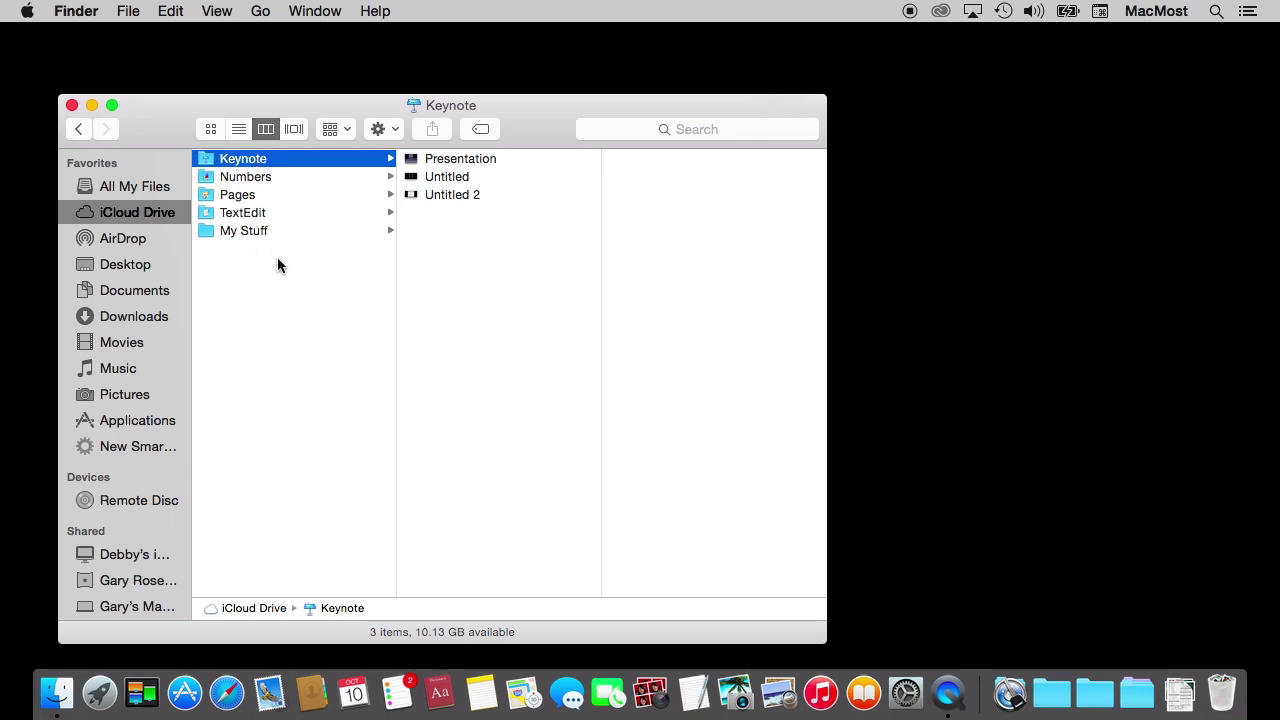
# View the contents of the My Stuff folder in iCloud Drive
pyautogui.click(234, 238)
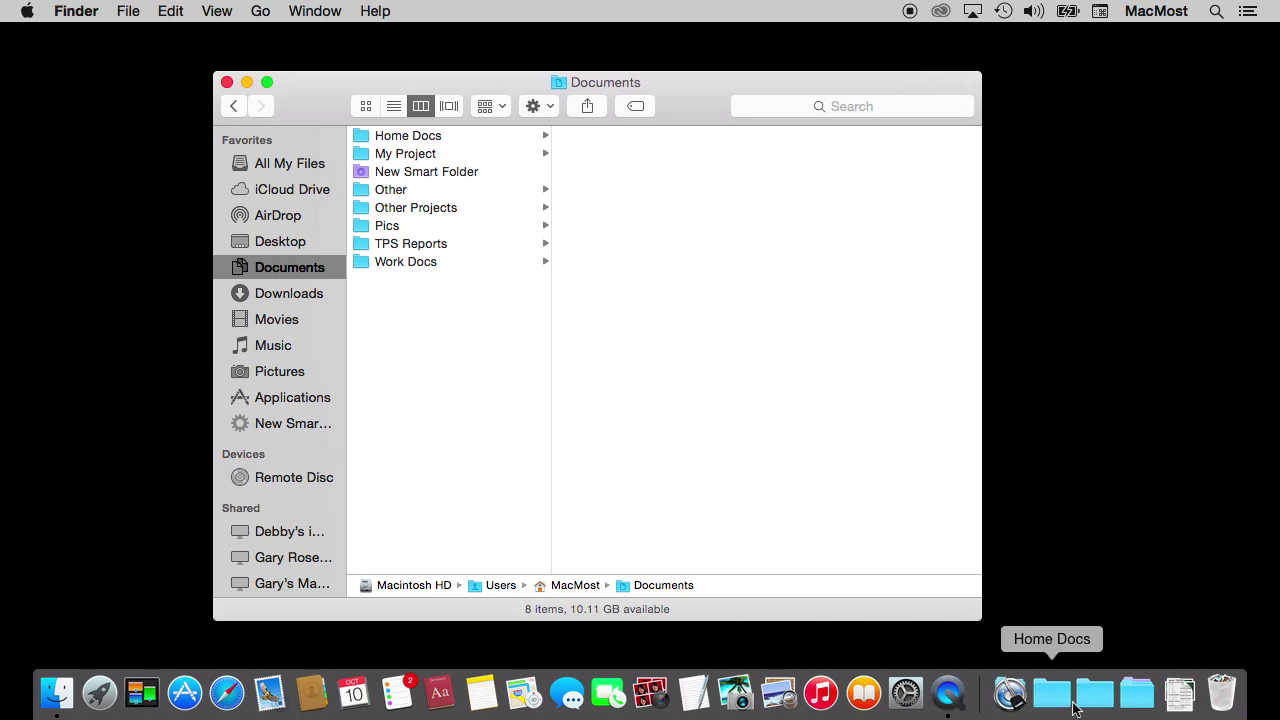
# Minimize the Documents window to the Dock and restore it to the desktop
pyautogui.moveTo(326, 129)
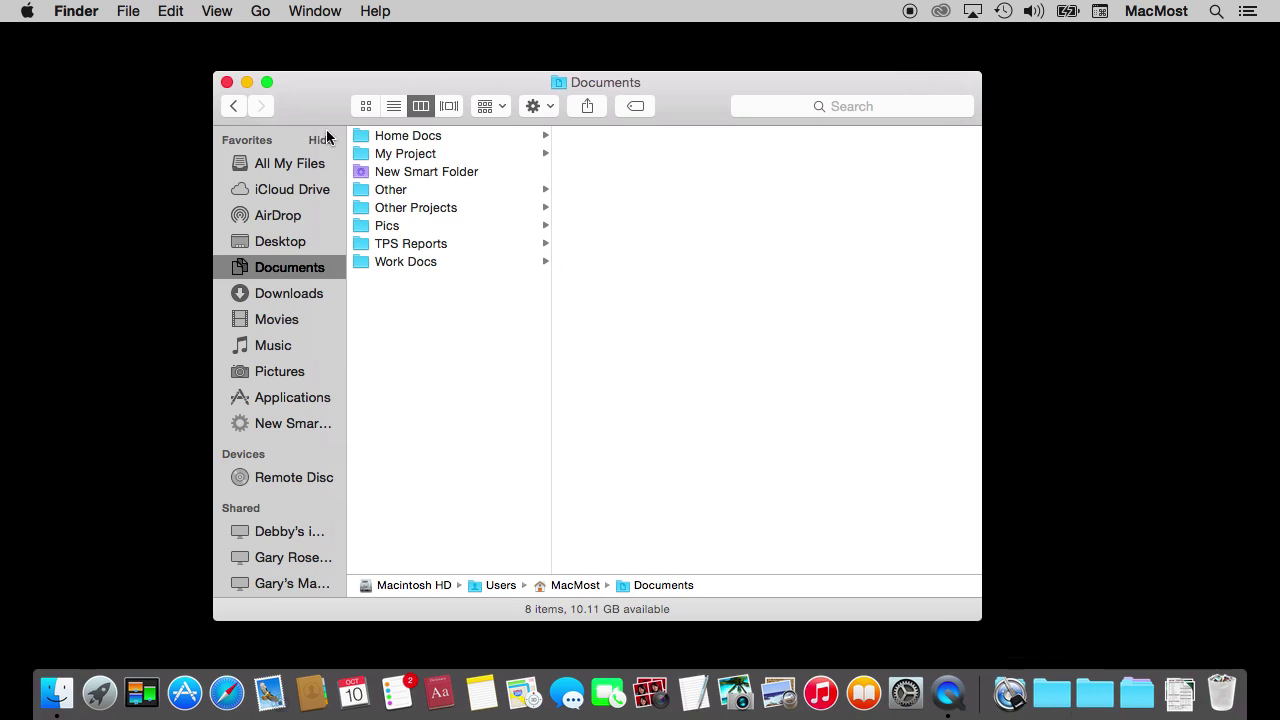
pyautogui.click(246, 83)
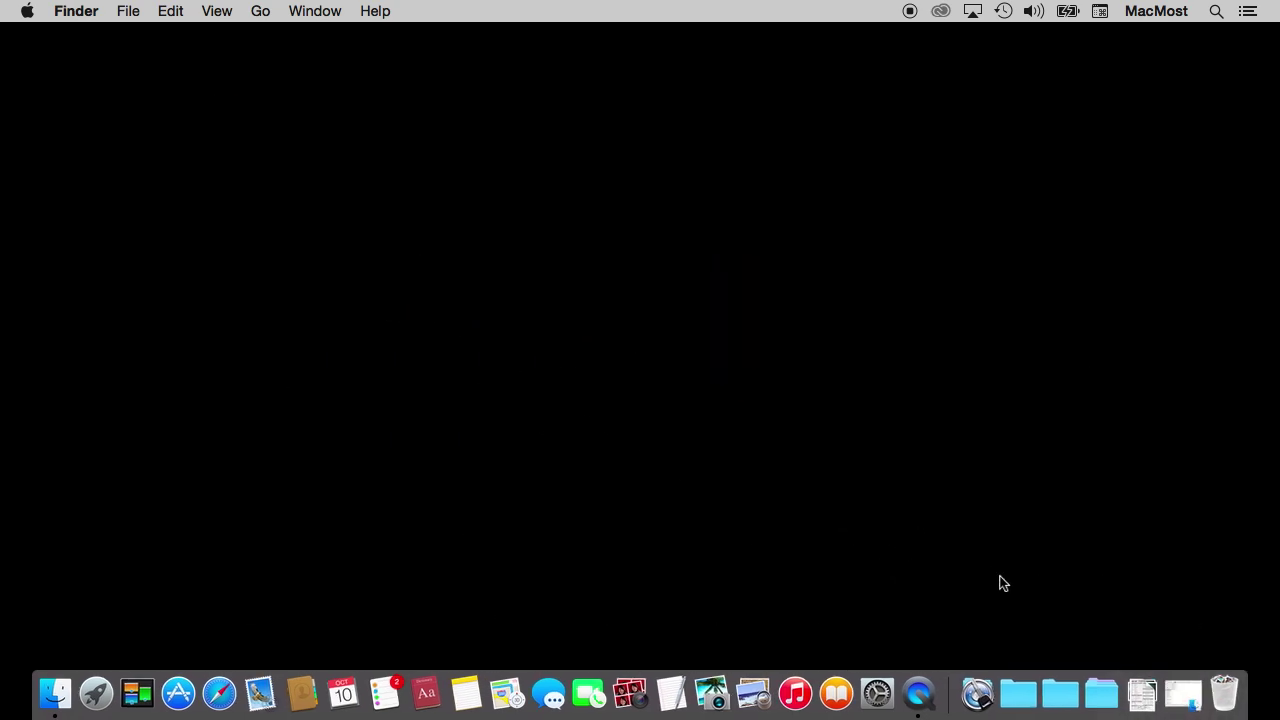
pyautogui.click(1180, 693)
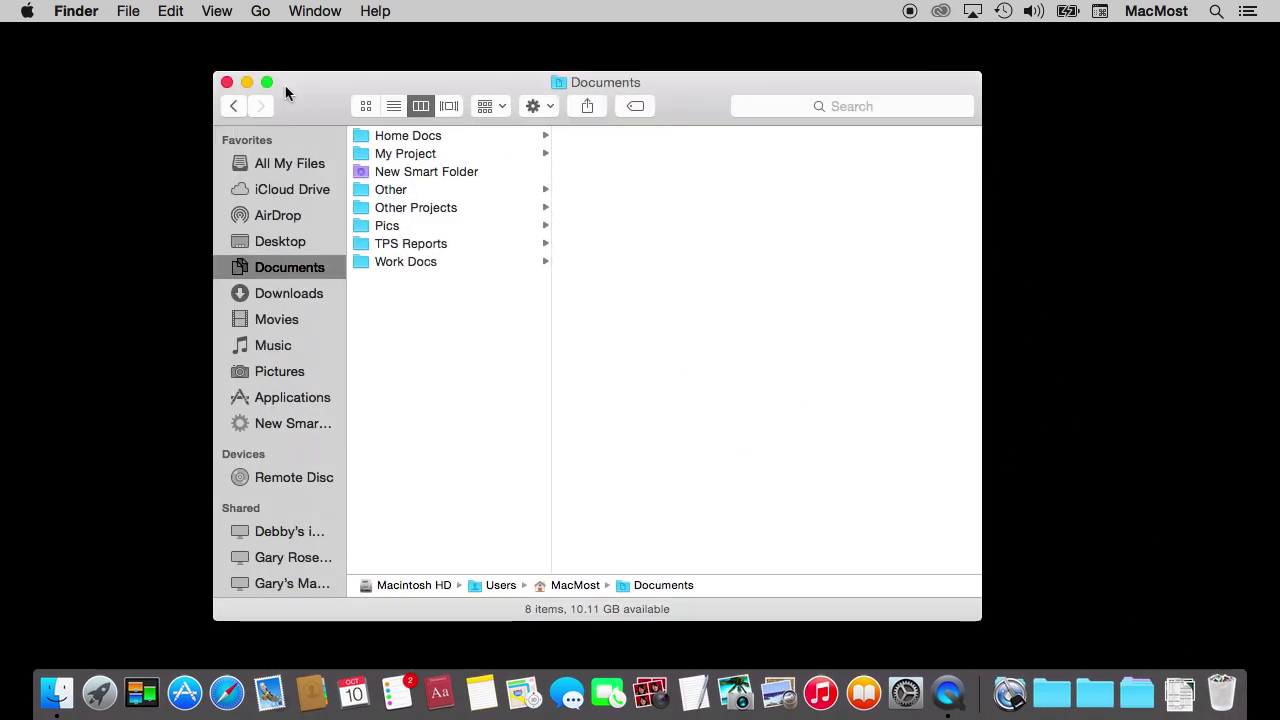
# Switch the Documents window to full screen and return it to its normal window size
pyautogui.click(267, 81)
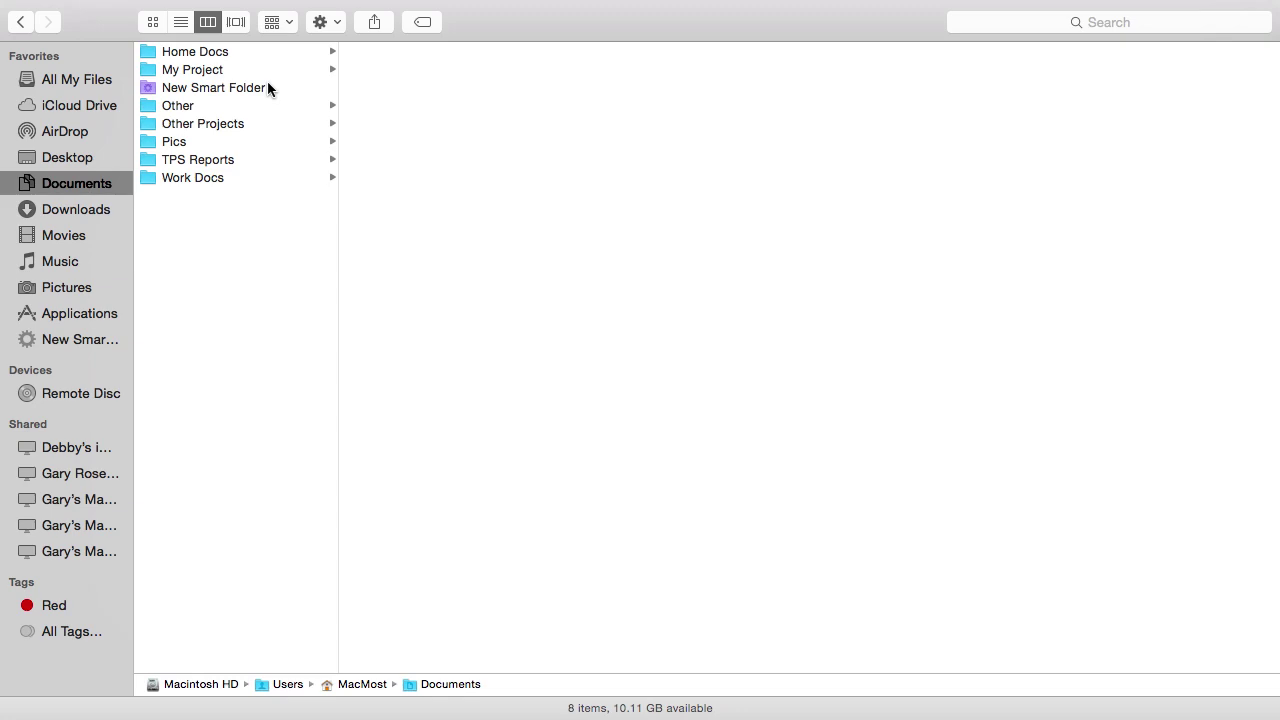
pyautogui.moveTo(255, 4)
pyautogui.click(56, 35)
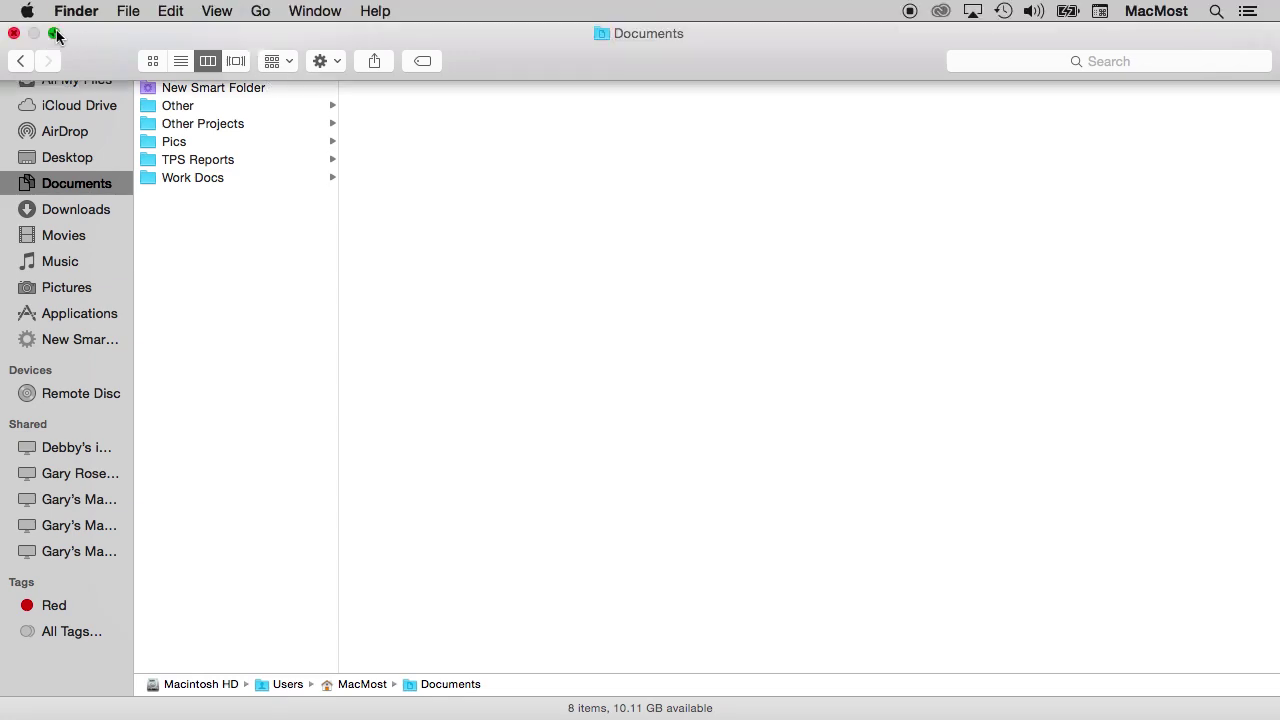